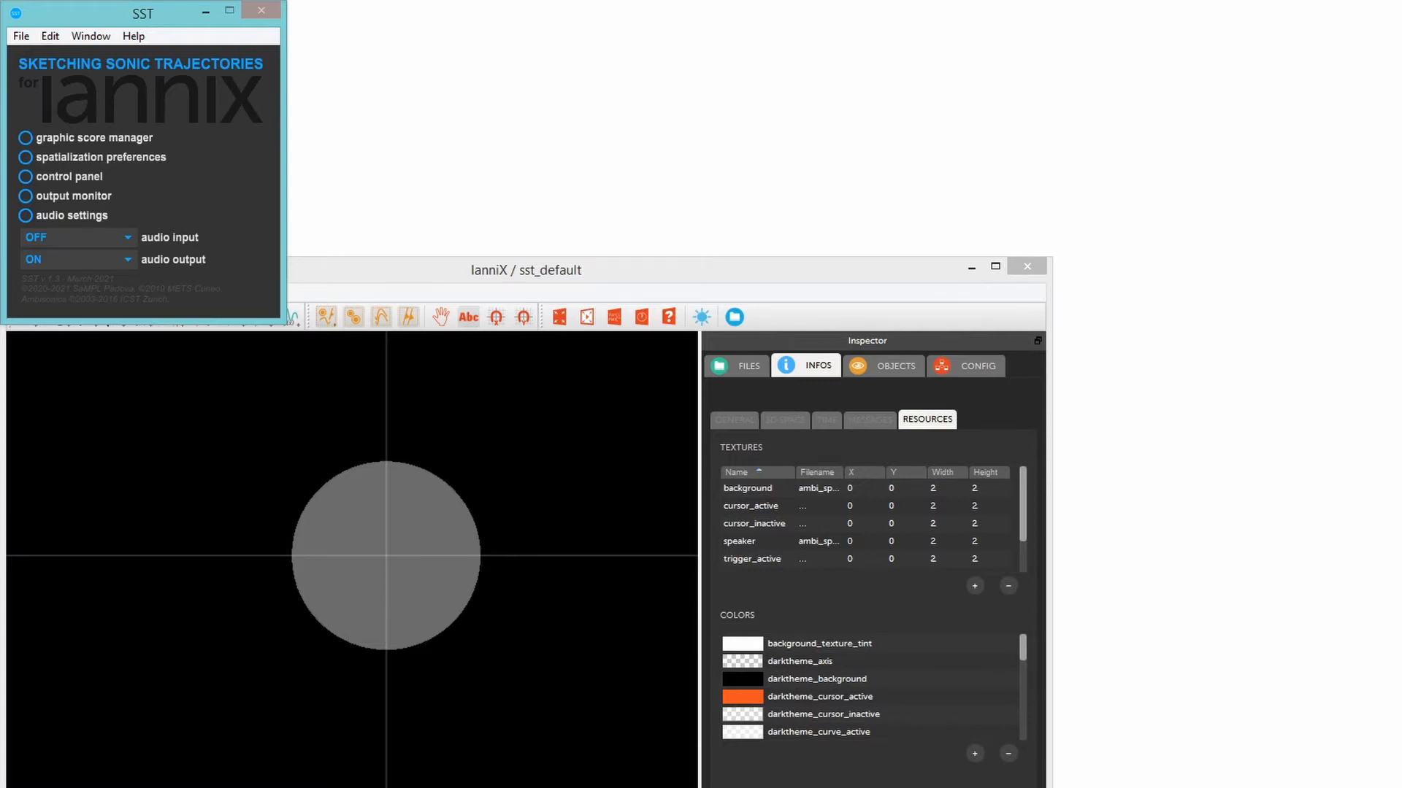
- Open the graphic score manager, and set the Ambisonics order to 4 in the spatialization preferences
{"action": "left_click", "coordinate": [29, 138]}
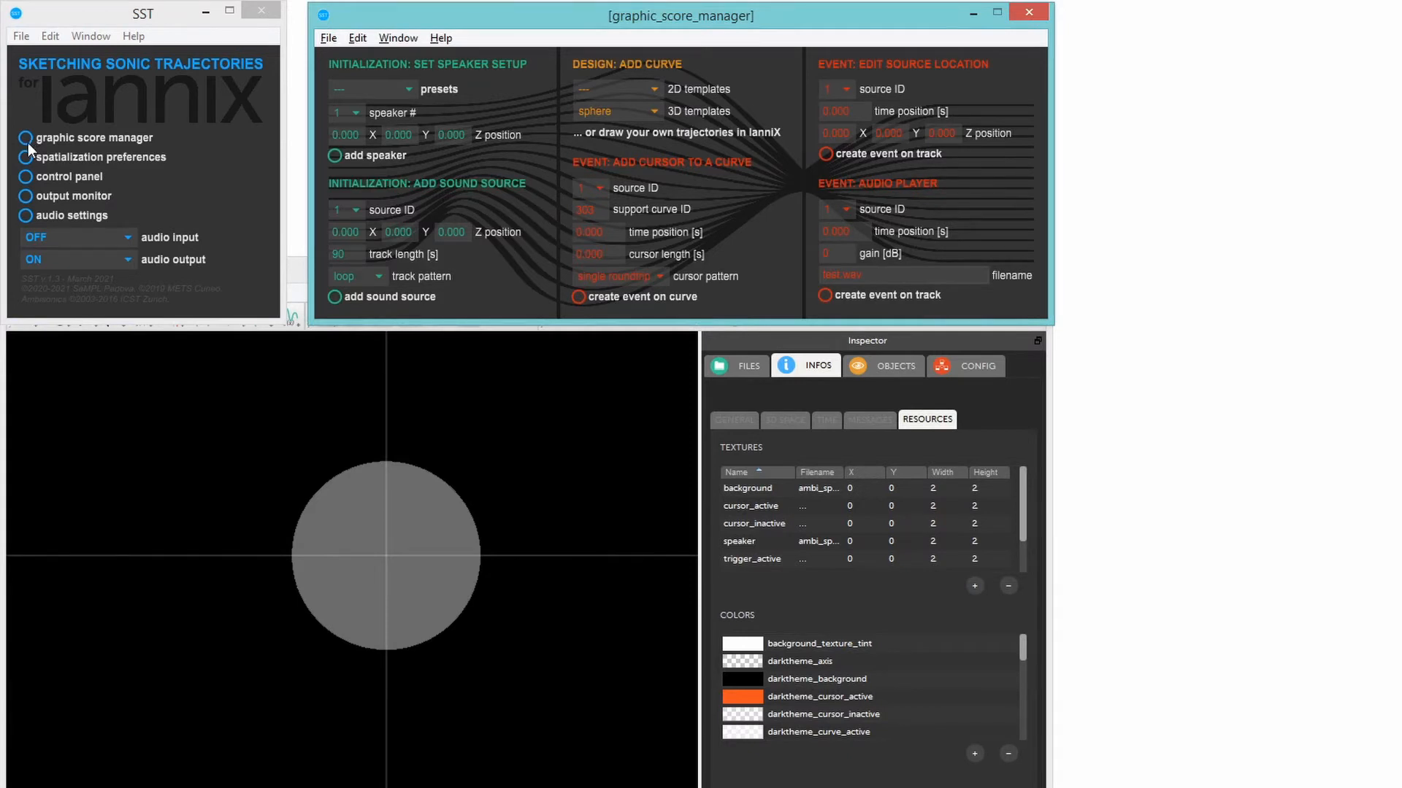
{"action": "left_click", "coordinate": [25, 156]}
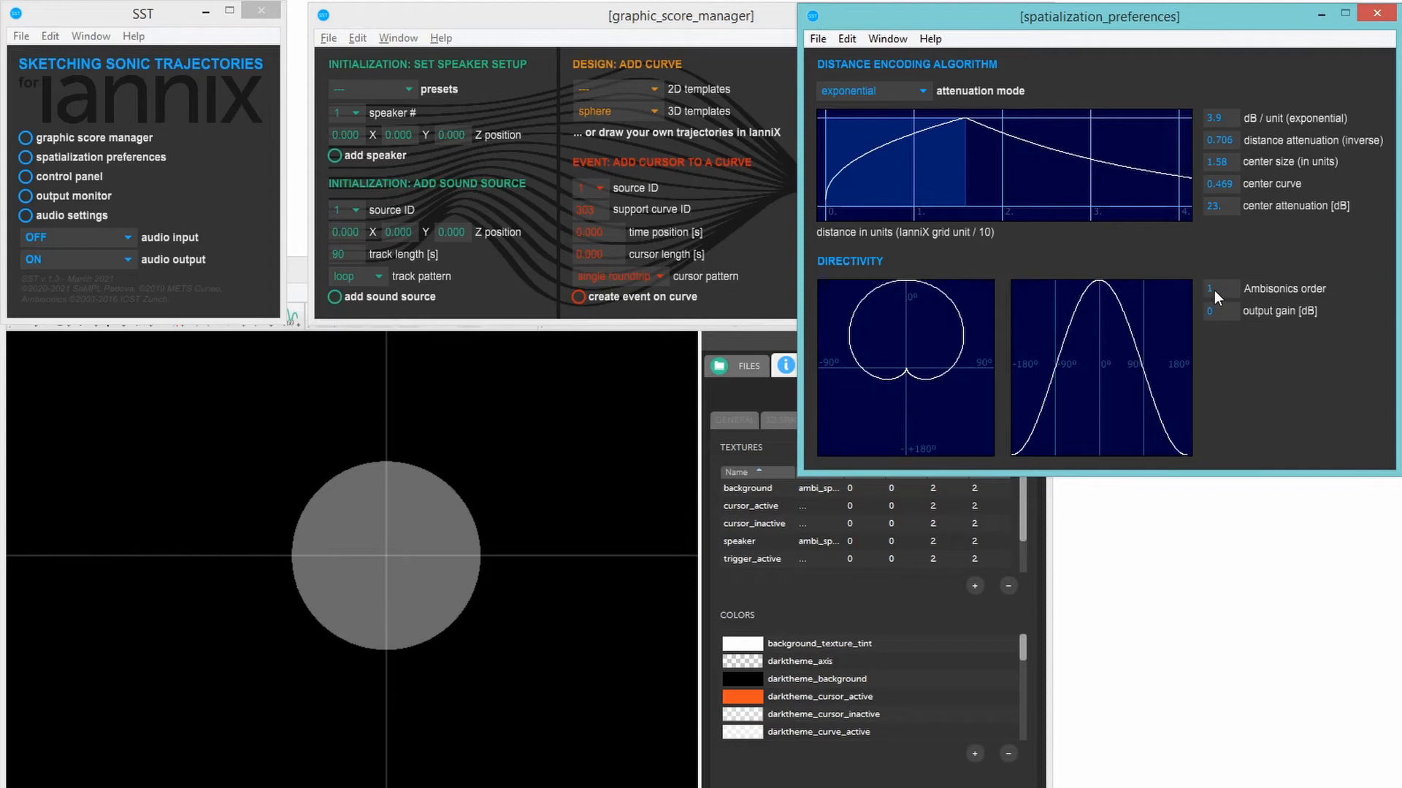
{"action": "left_click_drag", "start_coordinate": [1215, 291], "coordinate": [1214, 283]}
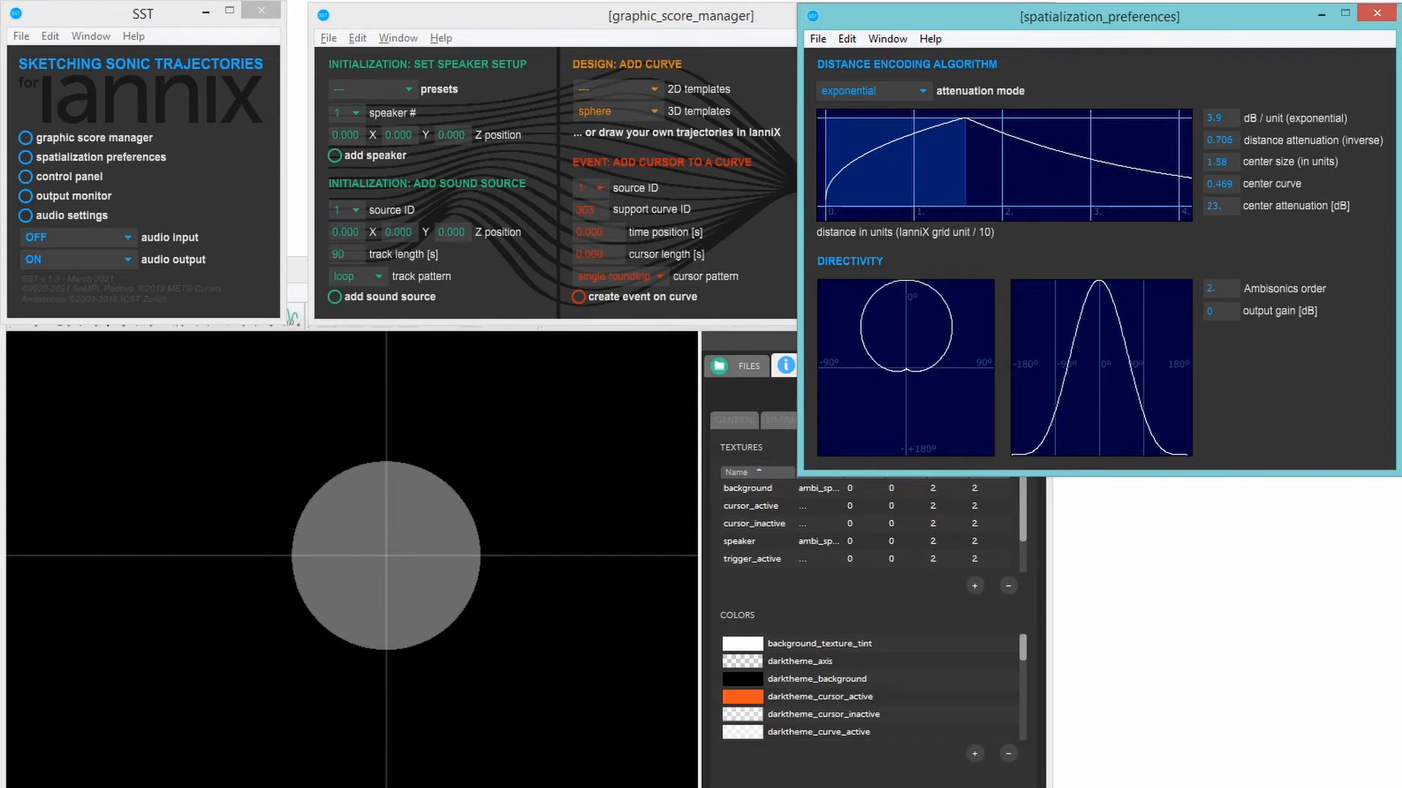
{"action": "type", "text": "4"}
{"action": "key", "text": "Return"}
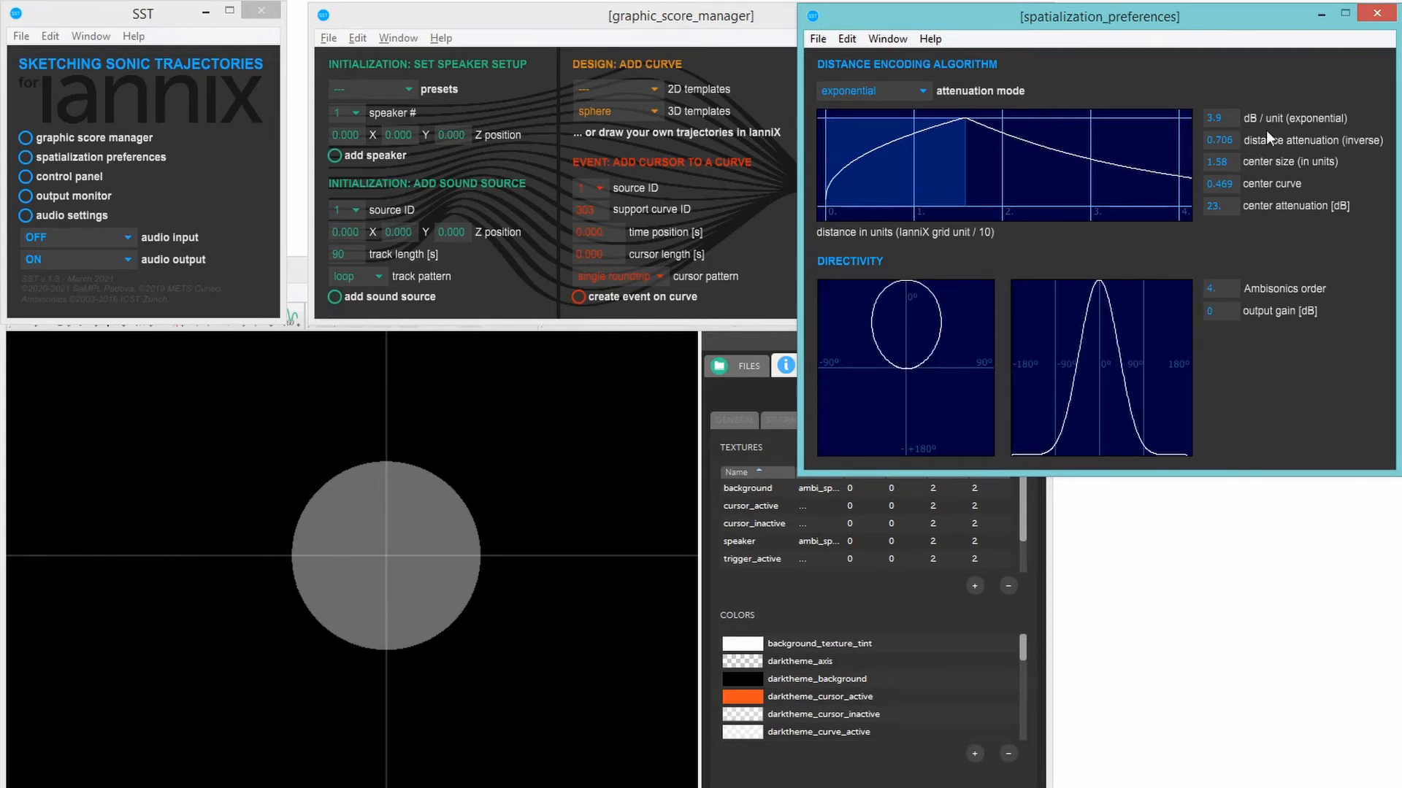
{"action": "left_click", "coordinate": [1320, 16]}
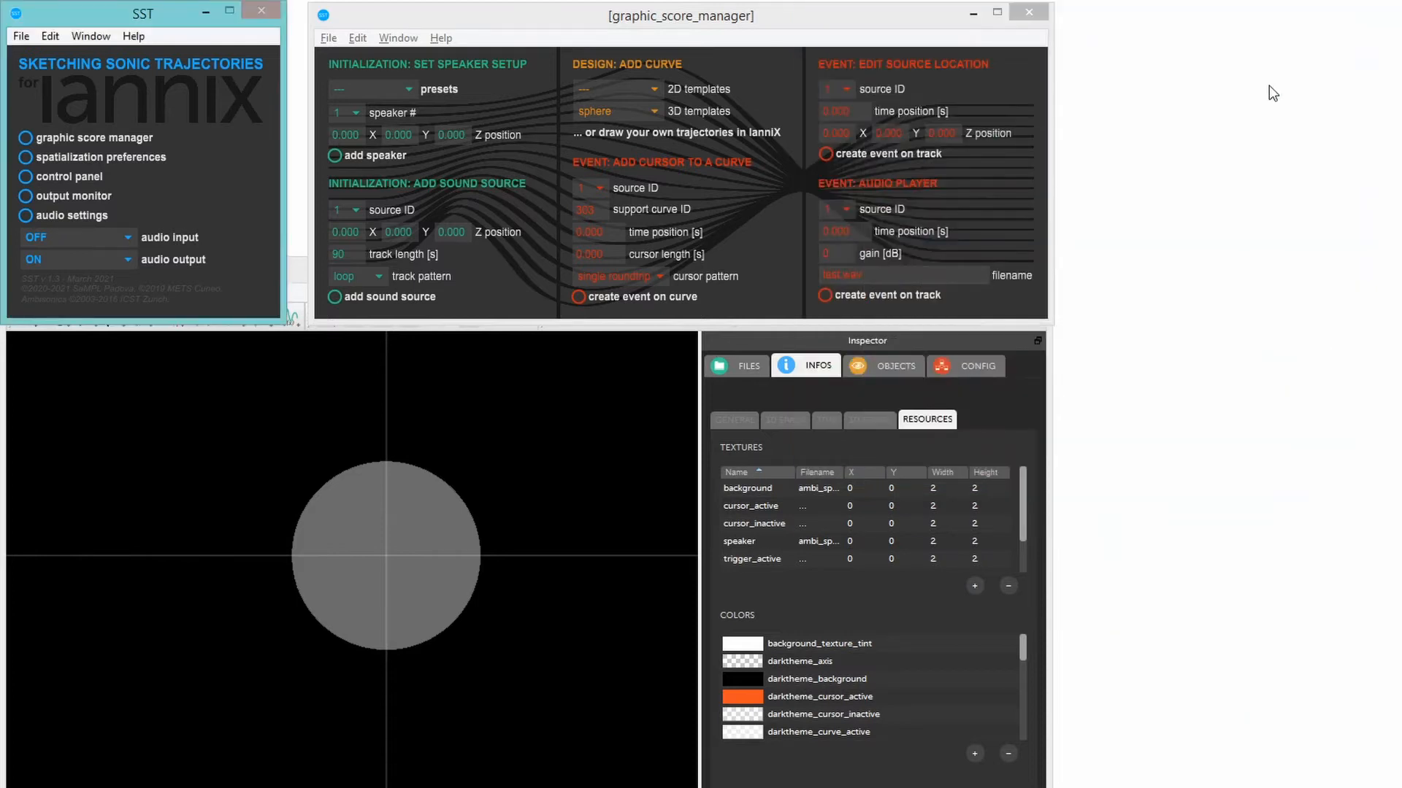
- In the control panel, raise the faders of channels 1 and 2 to the other channels' level and slightly increase the speed
{"action": "left_click", "coordinate": [24, 177]}
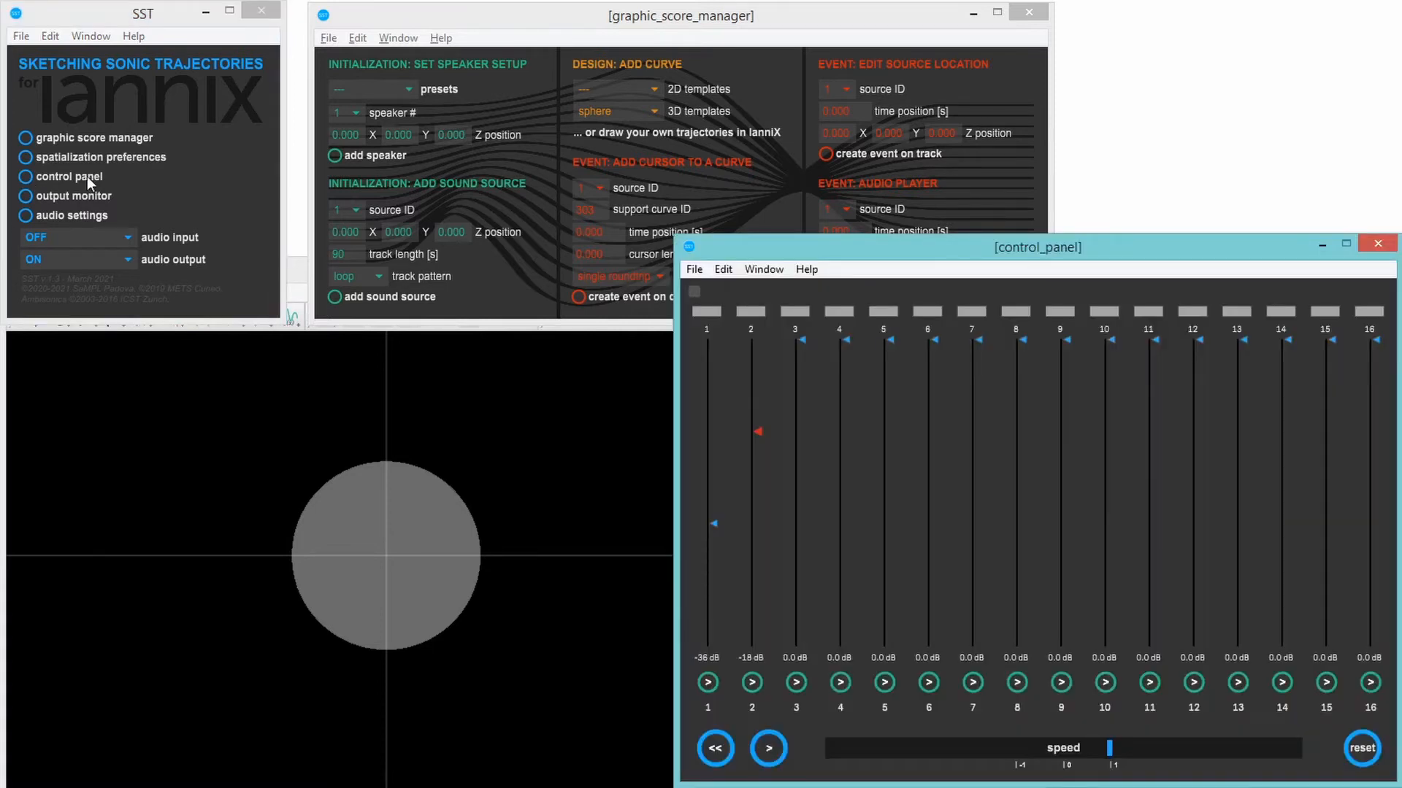
{"action": "left_click_drag", "start_coordinate": [714, 523], "coordinate": [714, 339]}
{"action": "left_click_drag", "start_coordinate": [759, 430], "coordinate": [759, 340]}
{"action": "mouse_move", "coordinate": [1109, 748]}
{"action": "left_mouse_down"}
{"action": "mouse_move", "coordinate": [1134, 749]}
{"action": "mouse_move", "coordinate": [1112, 748]}
{"action": "left_mouse_up"}
{"action": "left_click", "coordinate": [1319, 242]}
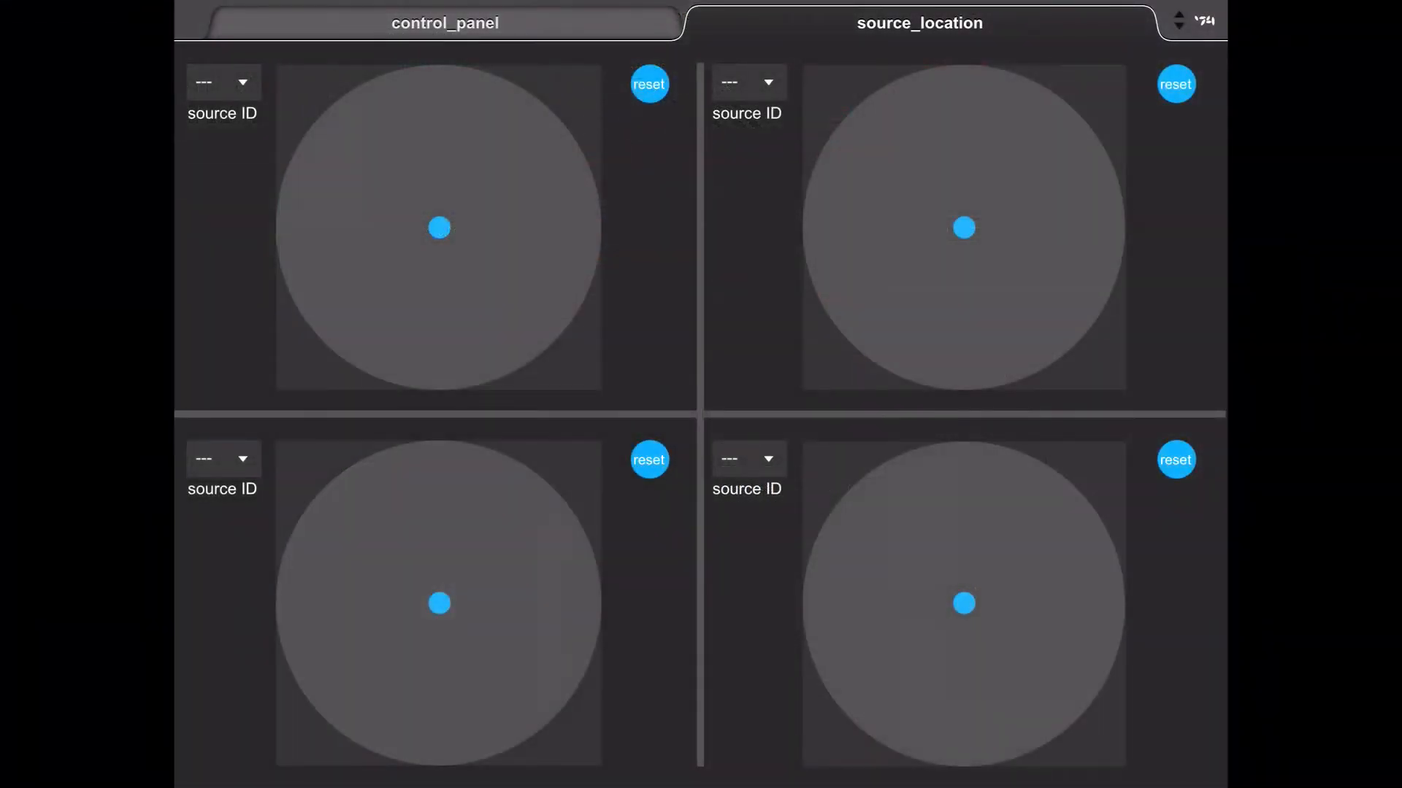
- On the source_location page of the tablet controller, assign source ID 1 to the first upper pad and 2 to the second
{"action": "left_click", "coordinate": [224, 82]}
{"action": "left_click", "coordinate": [216, 184]}
{"action": "left_click", "coordinate": [748, 82]}
{"action": "left_click", "coordinate": [742, 222]}
- Try moving sources 1 and 2 off-centre on their location pads, and reset both pads
{"action": "left_click_drag", "start_coordinate": [439, 227], "coordinate": [455, 97]}
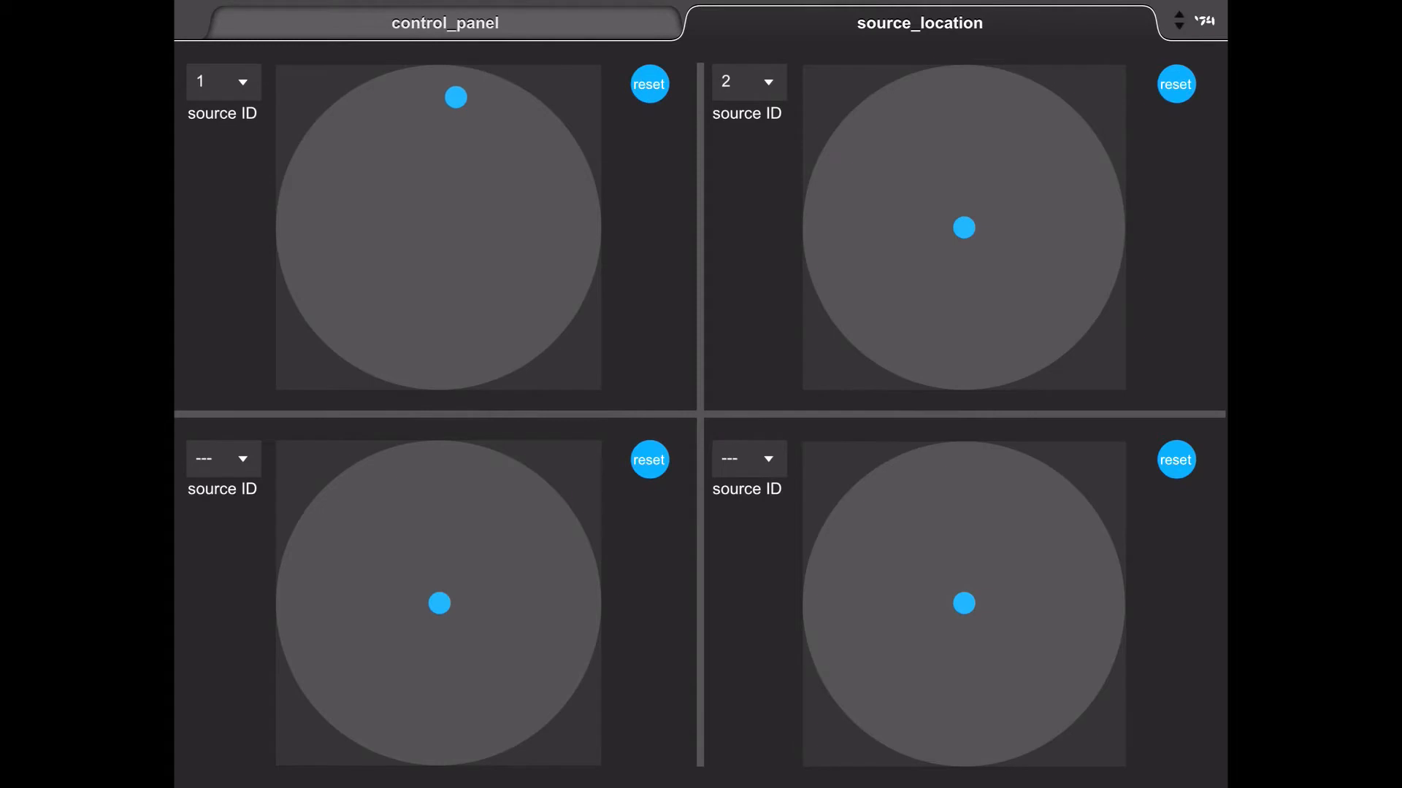
{"action": "left_click_drag", "start_coordinate": [964, 227], "coordinate": [1043, 274]}
{"action": "left_click", "coordinate": [649, 84]}
{"action": "left_click", "coordinate": [1175, 84]}
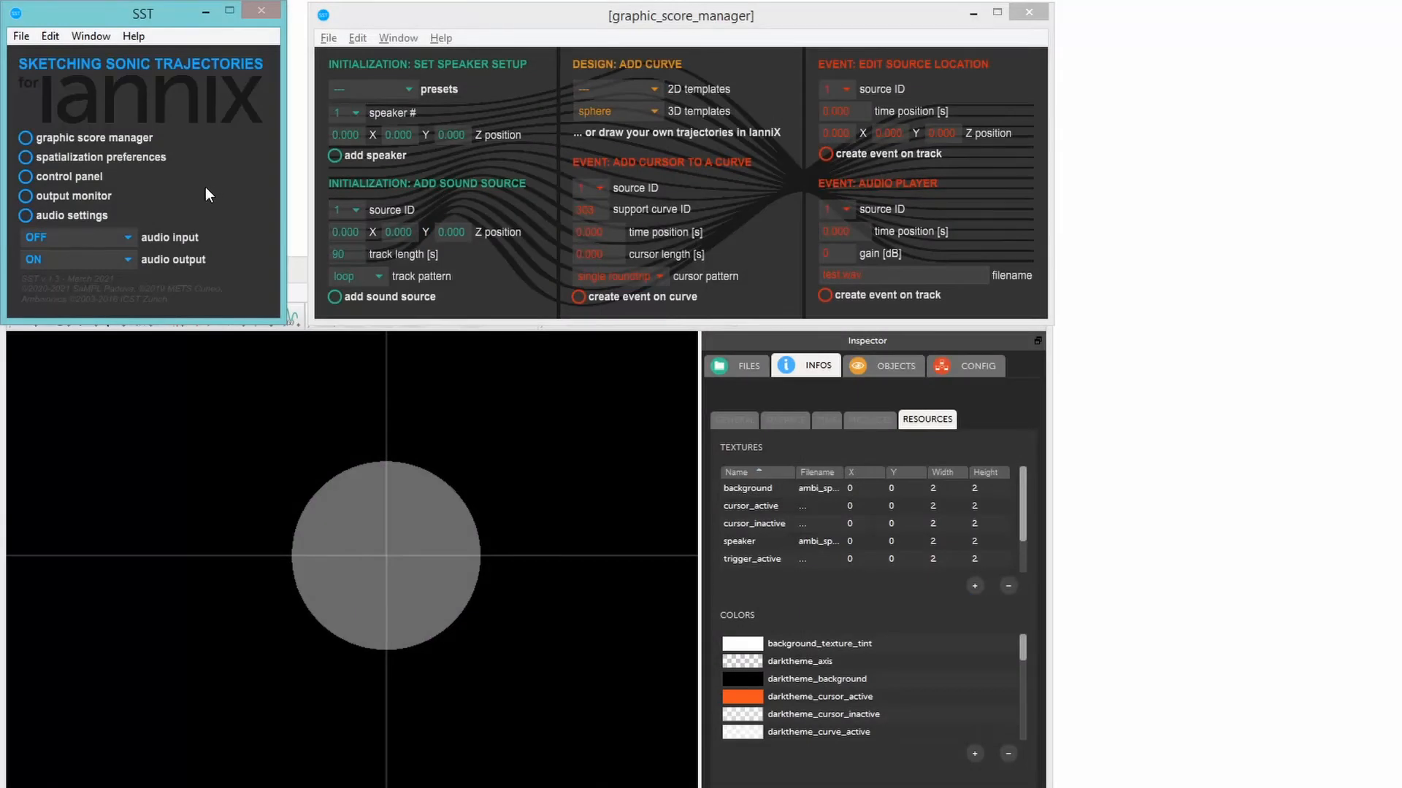
- Open the output monitor, and view the audio settings before minimizing them
{"action": "left_click", "coordinate": [25, 198]}
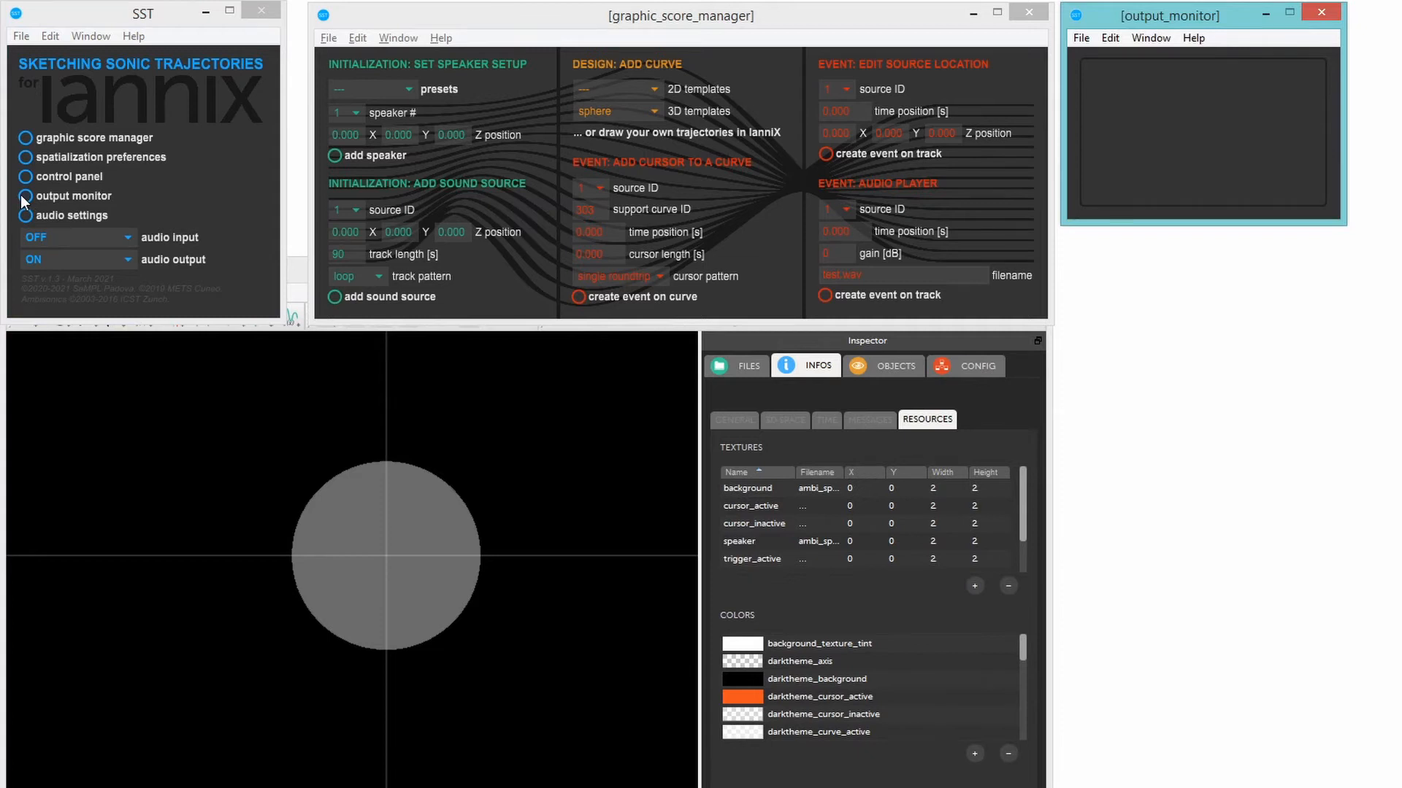
{"action": "left_click", "coordinate": [24, 215]}
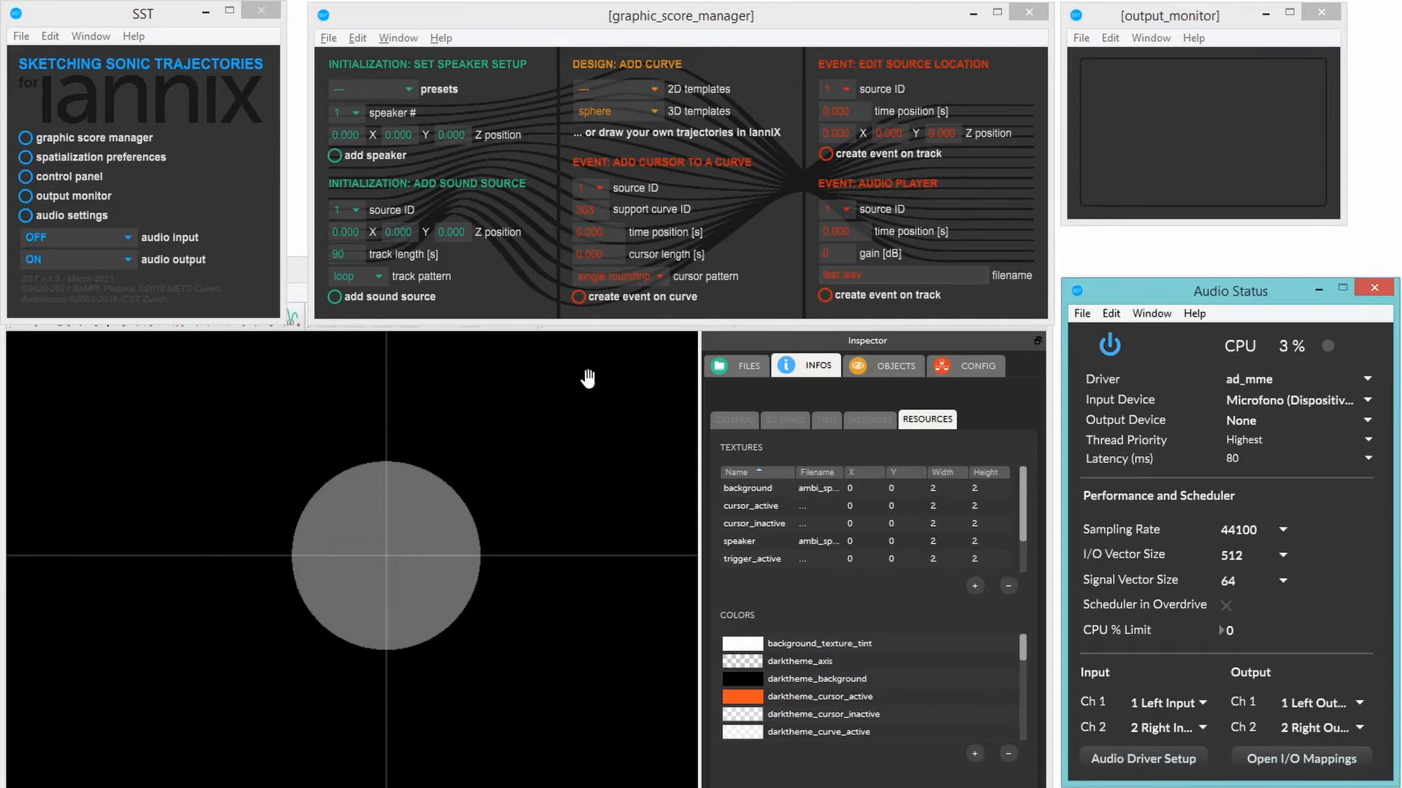
{"action": "left_click", "coordinate": [1317, 289]}
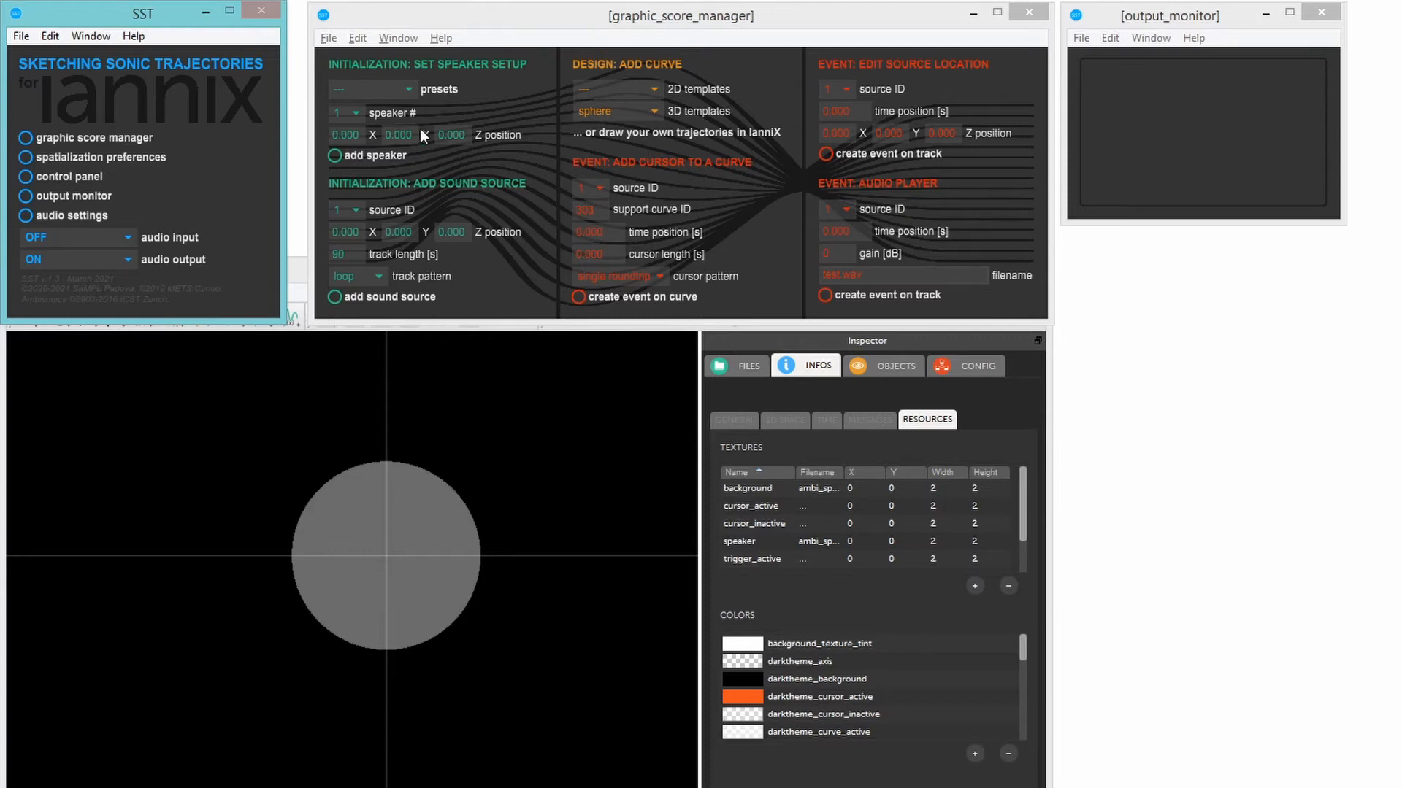
- Apply the stereo speaker preset and replace it with the quadraphonic one
{"action": "left_click", "coordinate": [408, 91]}
{"action": "left_click", "coordinate": [392, 125]}
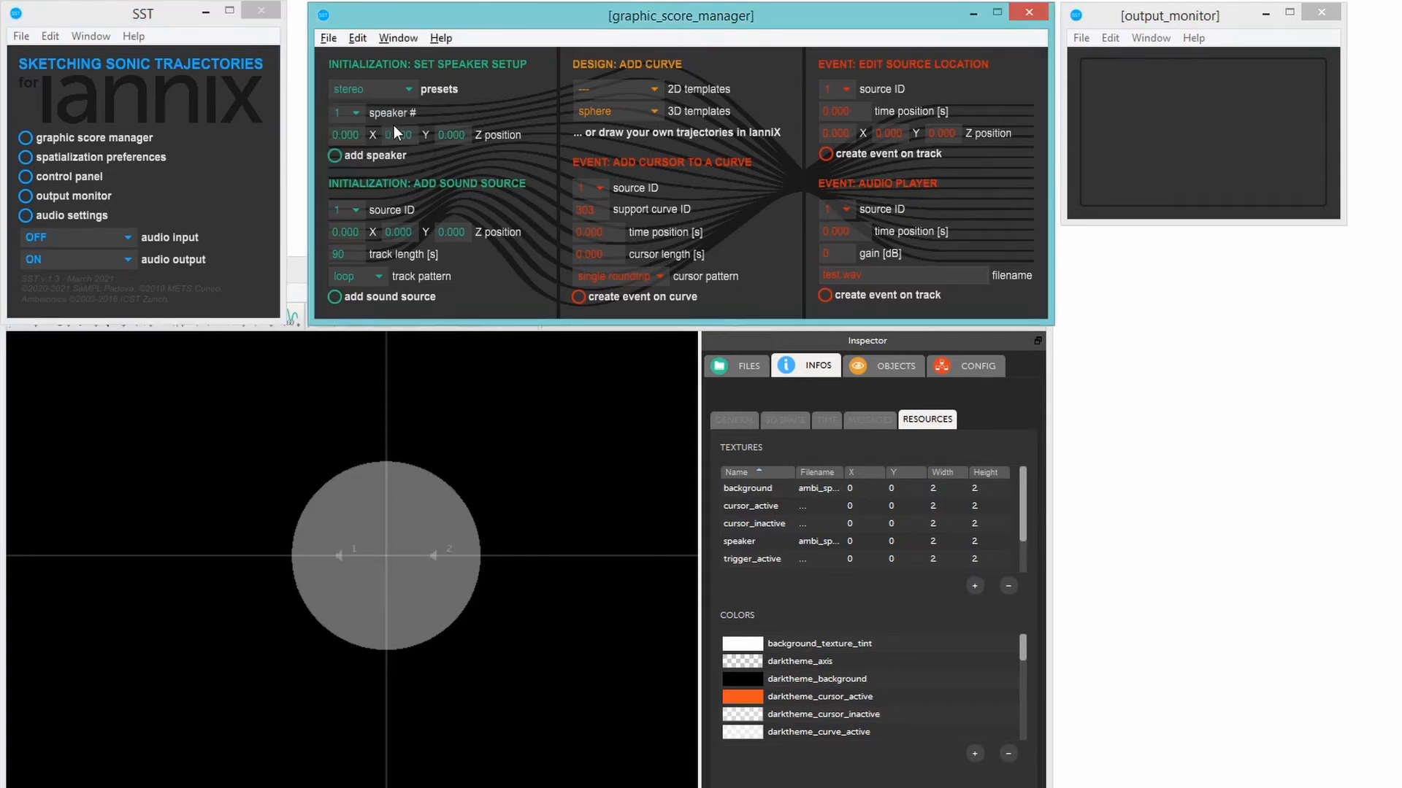
{"action": "left_click", "coordinate": [393, 86]}
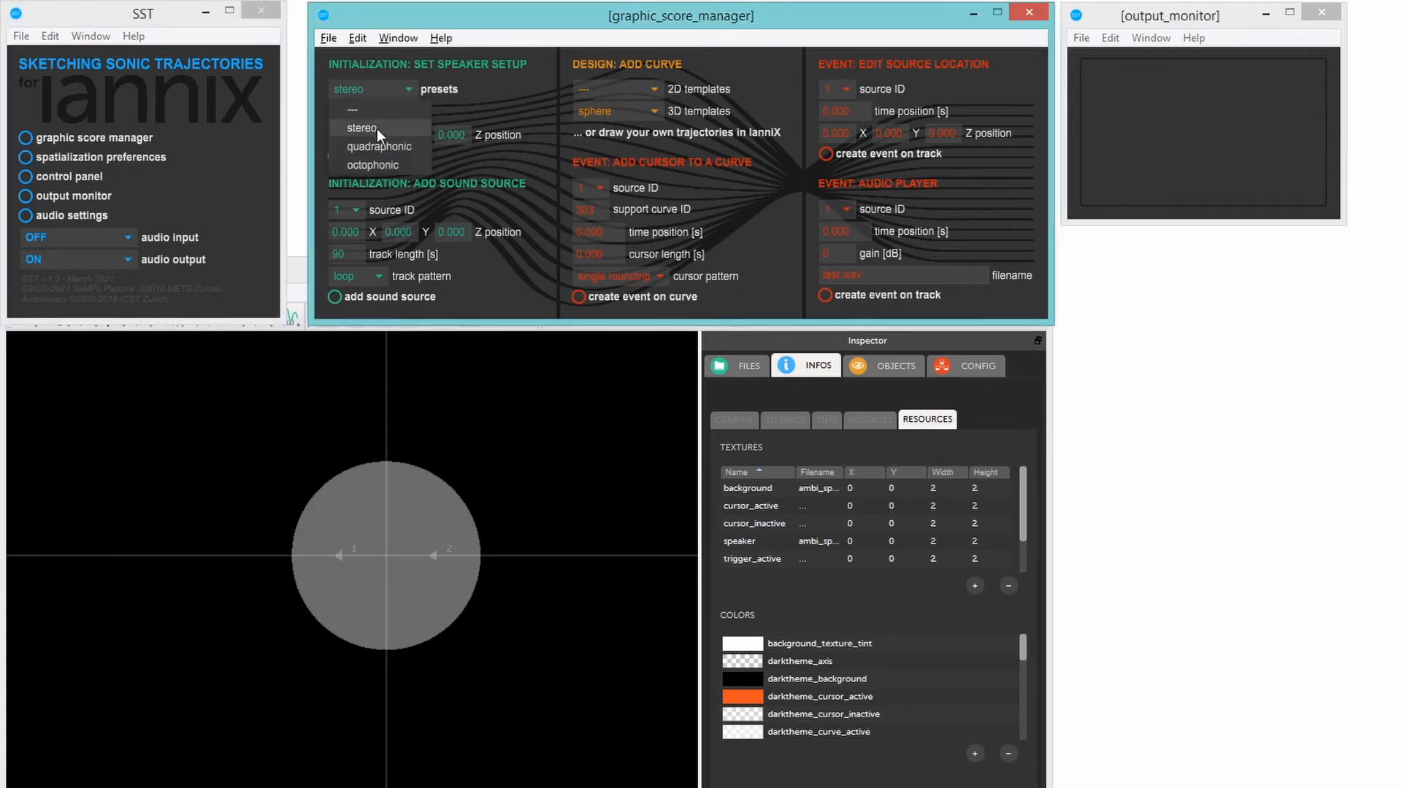
{"action": "left_click", "coordinate": [371, 151]}
- Add speaker 5 and reposition speakers 5, 2 and 1 within the circle, placing speaker 2 at about X 0.63, Y 0.24
{"action": "left_click", "coordinate": [352, 116]}
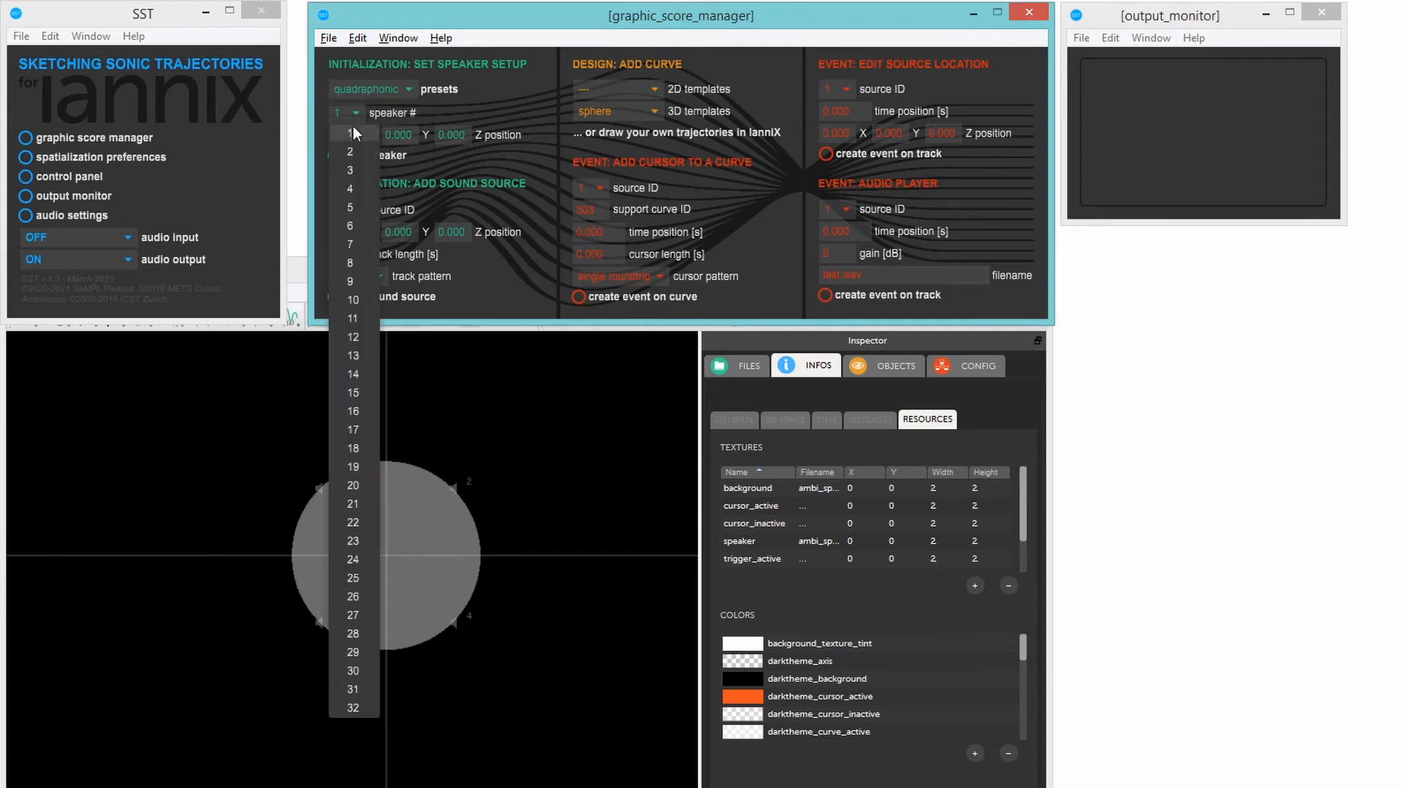
{"action": "left_click", "coordinate": [348, 208]}
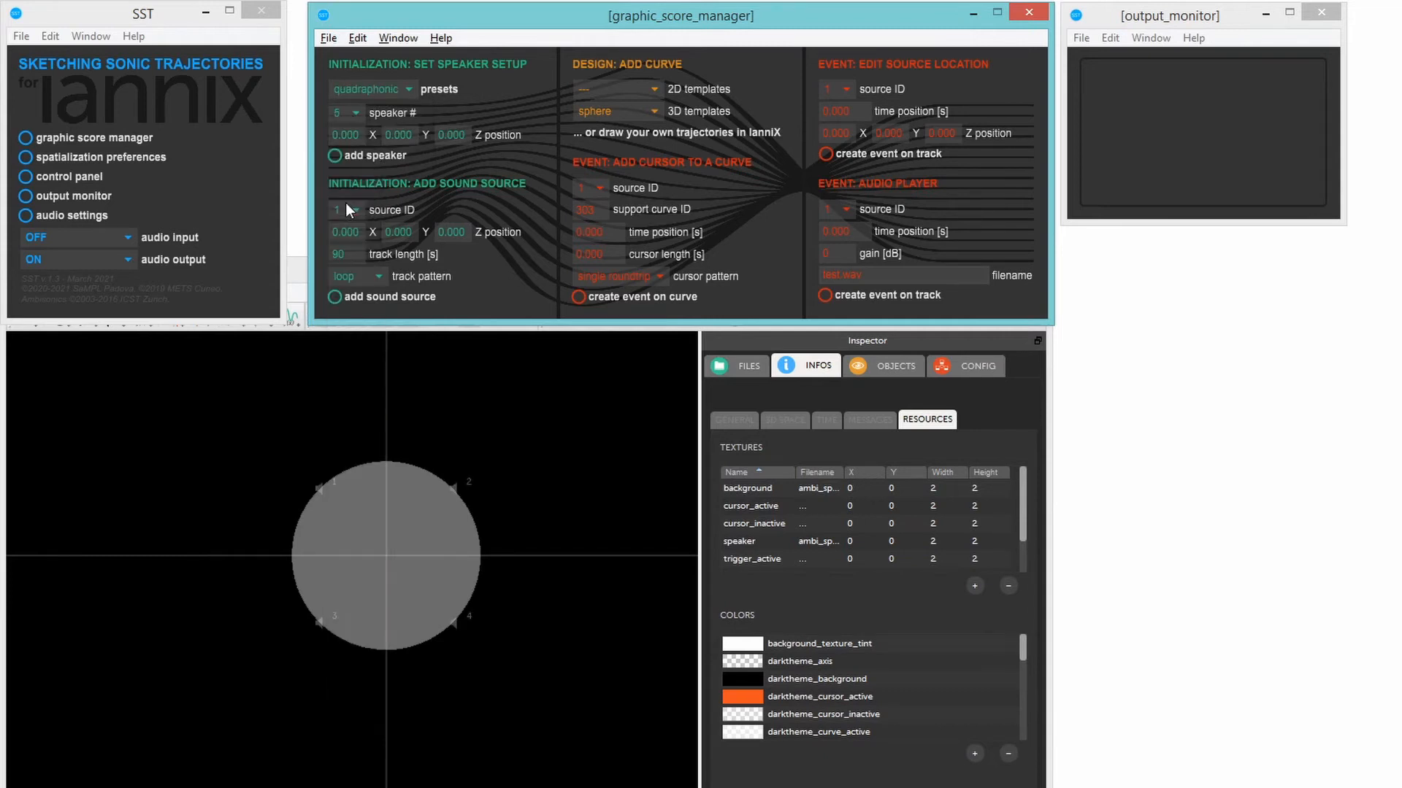
{"action": "left_click", "coordinate": [339, 158]}
{"action": "left_click_drag", "start_coordinate": [390, 562], "coordinate": [339, 531]}
{"action": "left_click_drag", "start_coordinate": [452, 488], "coordinate": [446, 533]}
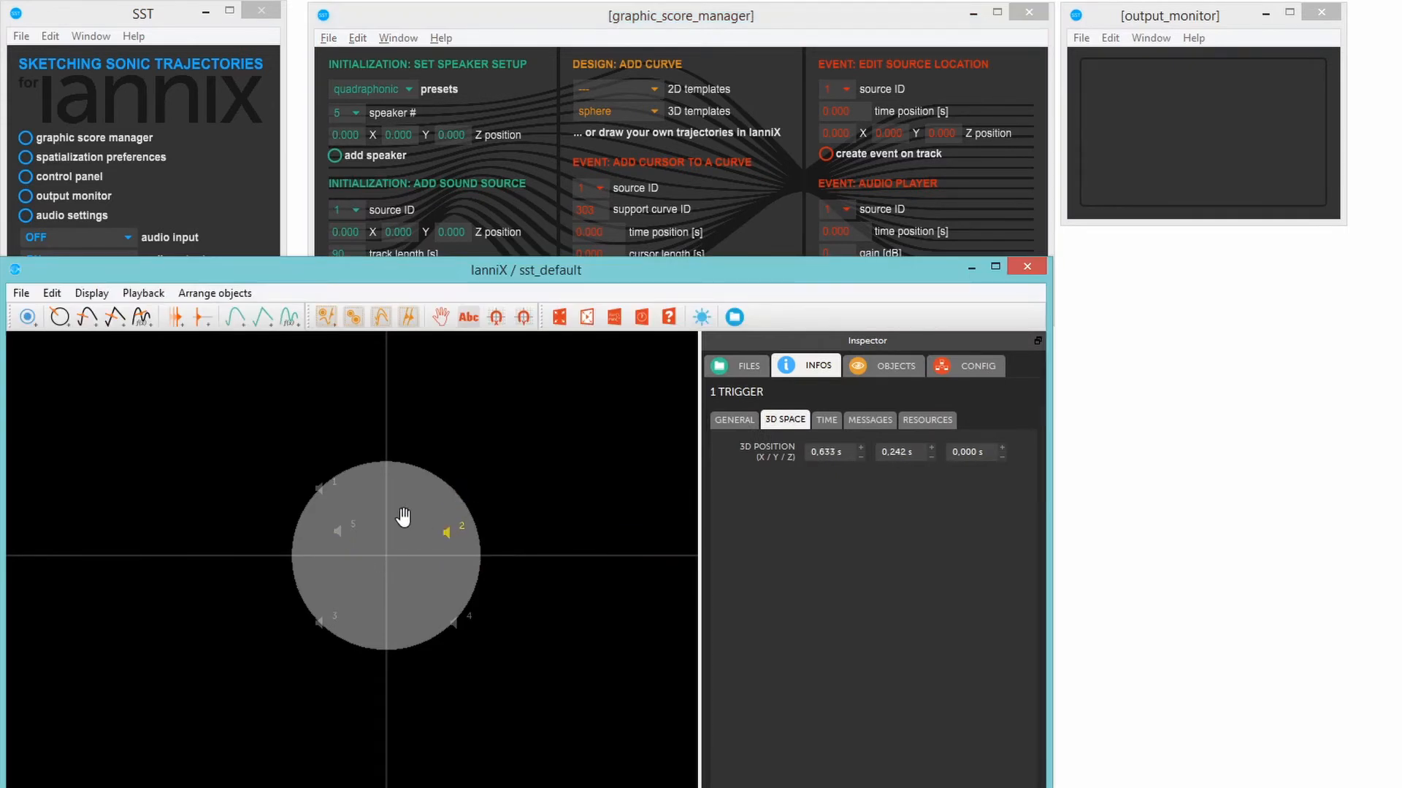
{"action": "left_click_drag", "start_coordinate": [319, 489], "coordinate": [369, 486]}
{"action": "left_click", "coordinate": [335, 496]}
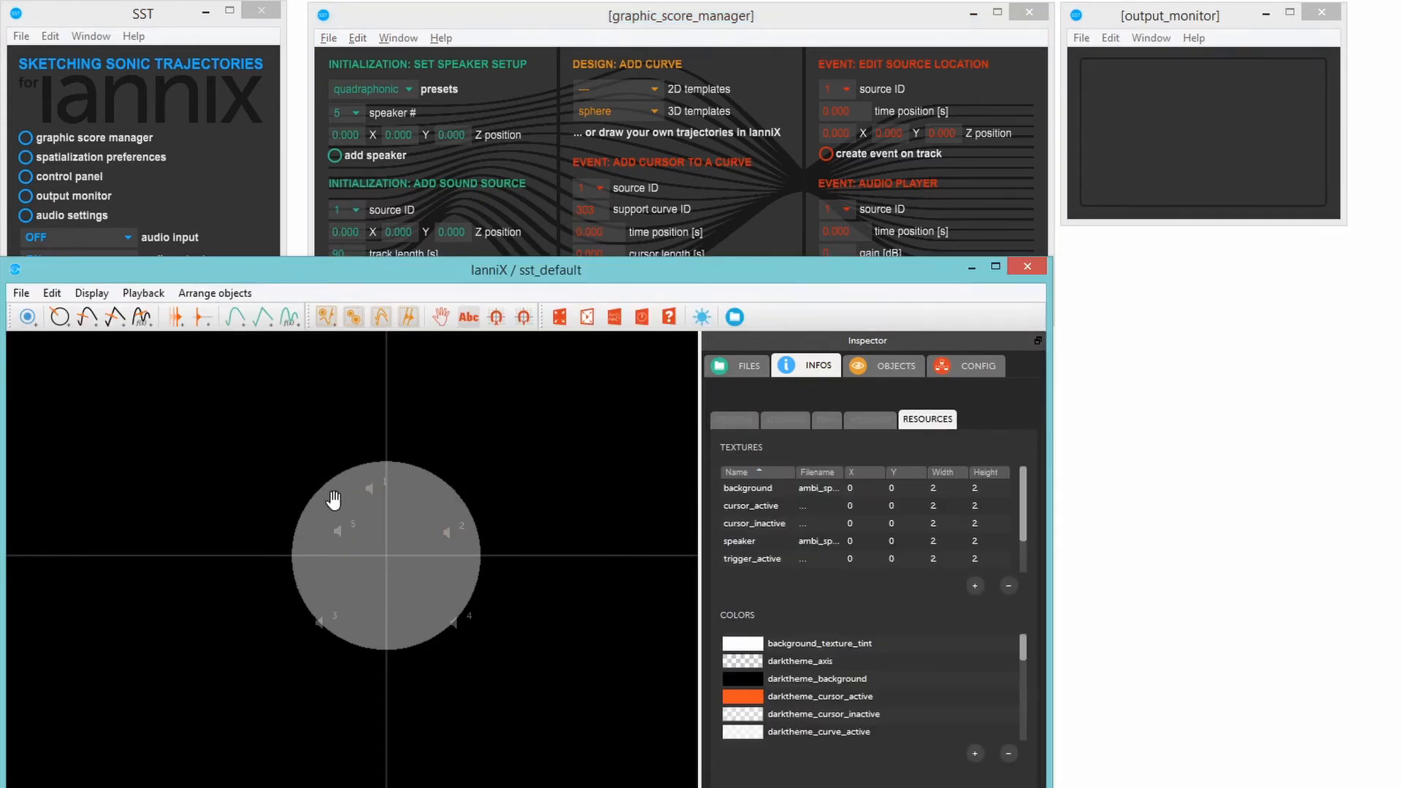
- Set up the speakers with the octophonic preset
{"action": "left_click", "coordinate": [366, 90]}
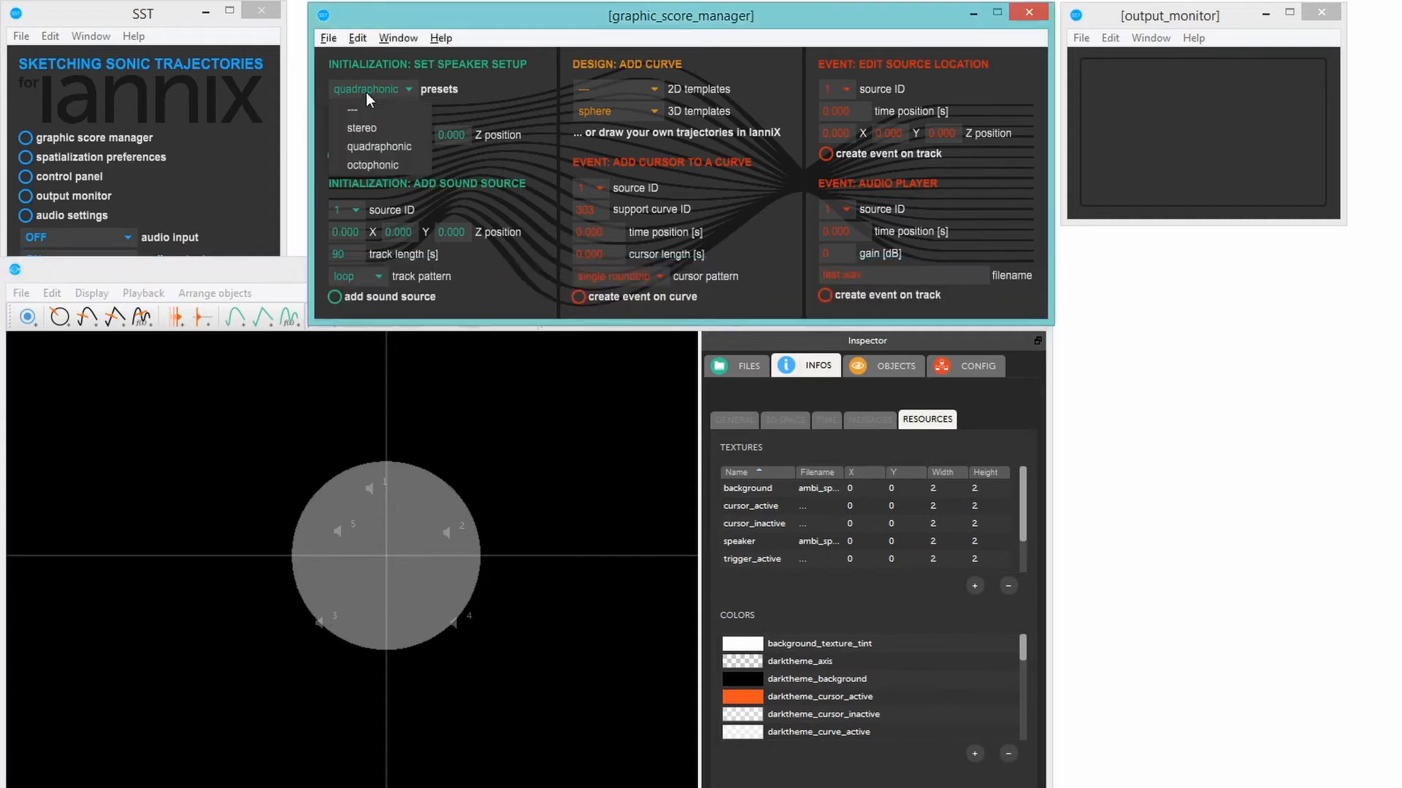
{"action": "left_click", "coordinate": [370, 164]}
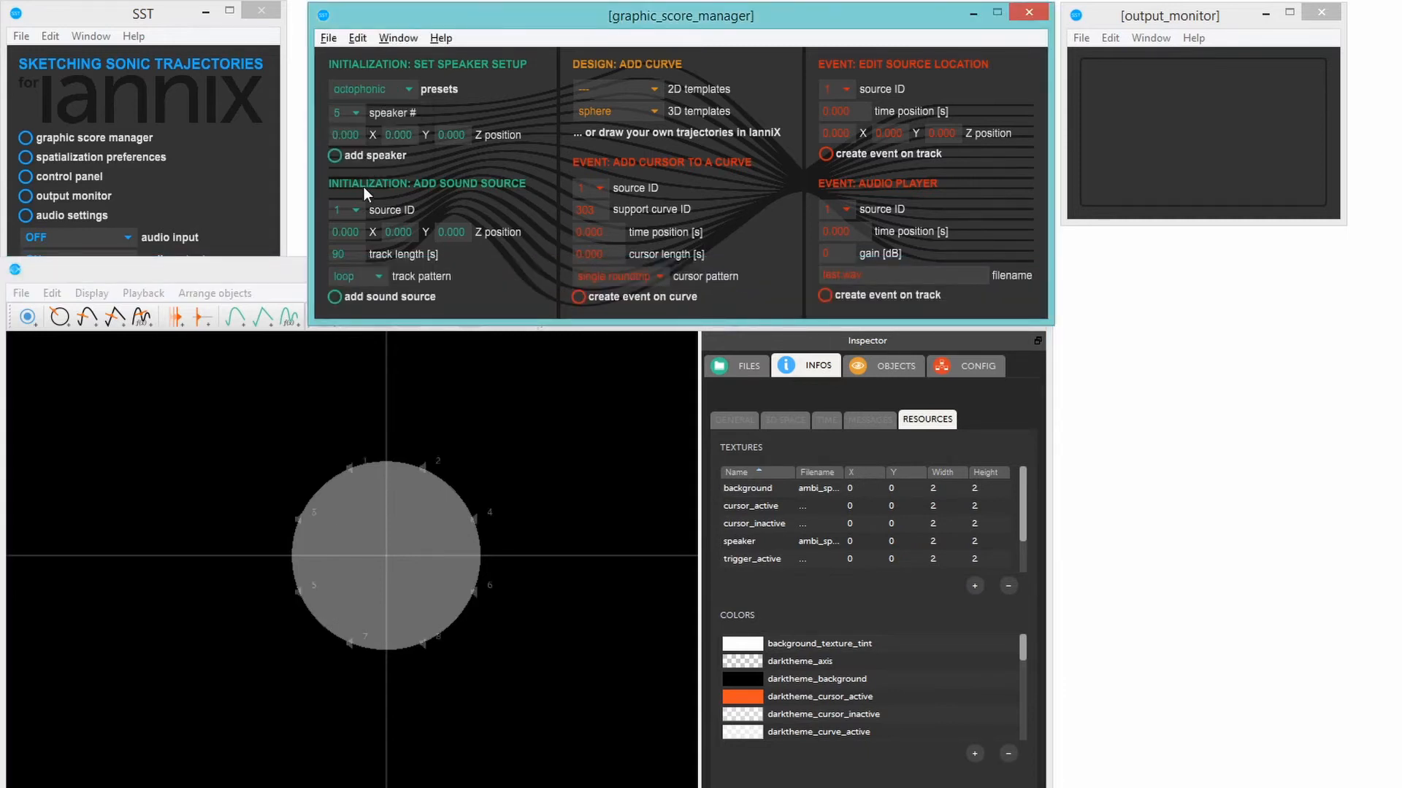
- Add sound source 1 with a 90 s looping track and move it to about X -0.48, Y 0.15
{"action": "left_click", "coordinate": [357, 211]}
{"action": "left_click", "coordinate": [356, 231]}
{"action": "left_click", "coordinate": [332, 298]}
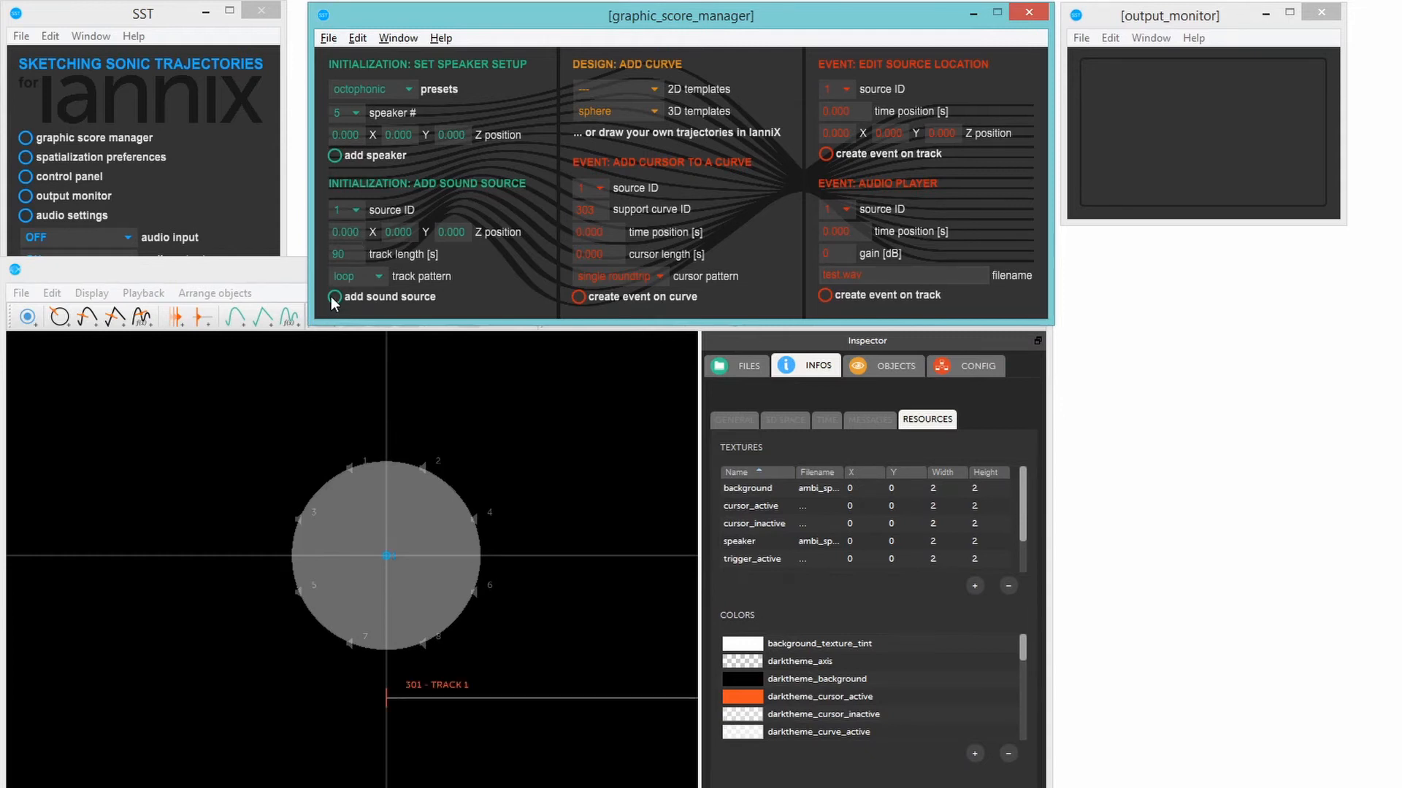
{"action": "left_click", "coordinate": [389, 561]}
{"action": "left_click_drag", "start_coordinate": [390, 564], "coordinate": [343, 549]}
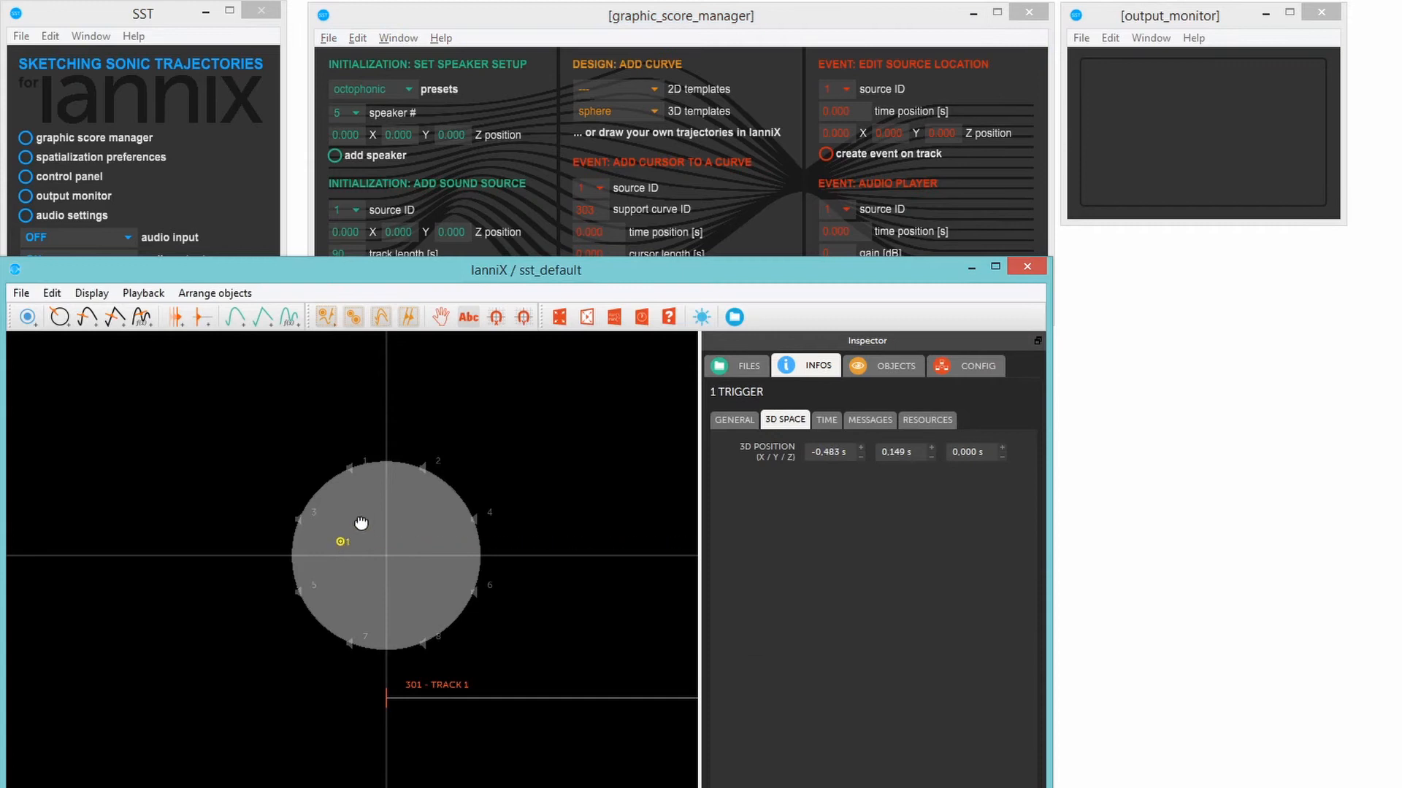
- Add sound source 2 at X 0, Y 0.085, Z 0.038 with a 90 s looping track
{"action": "left_click_drag", "start_coordinate": [410, 232], "coordinate": [410, 176]}
{"action": "left_click_drag", "start_coordinate": [461, 234], "coordinate": [461, 232]}
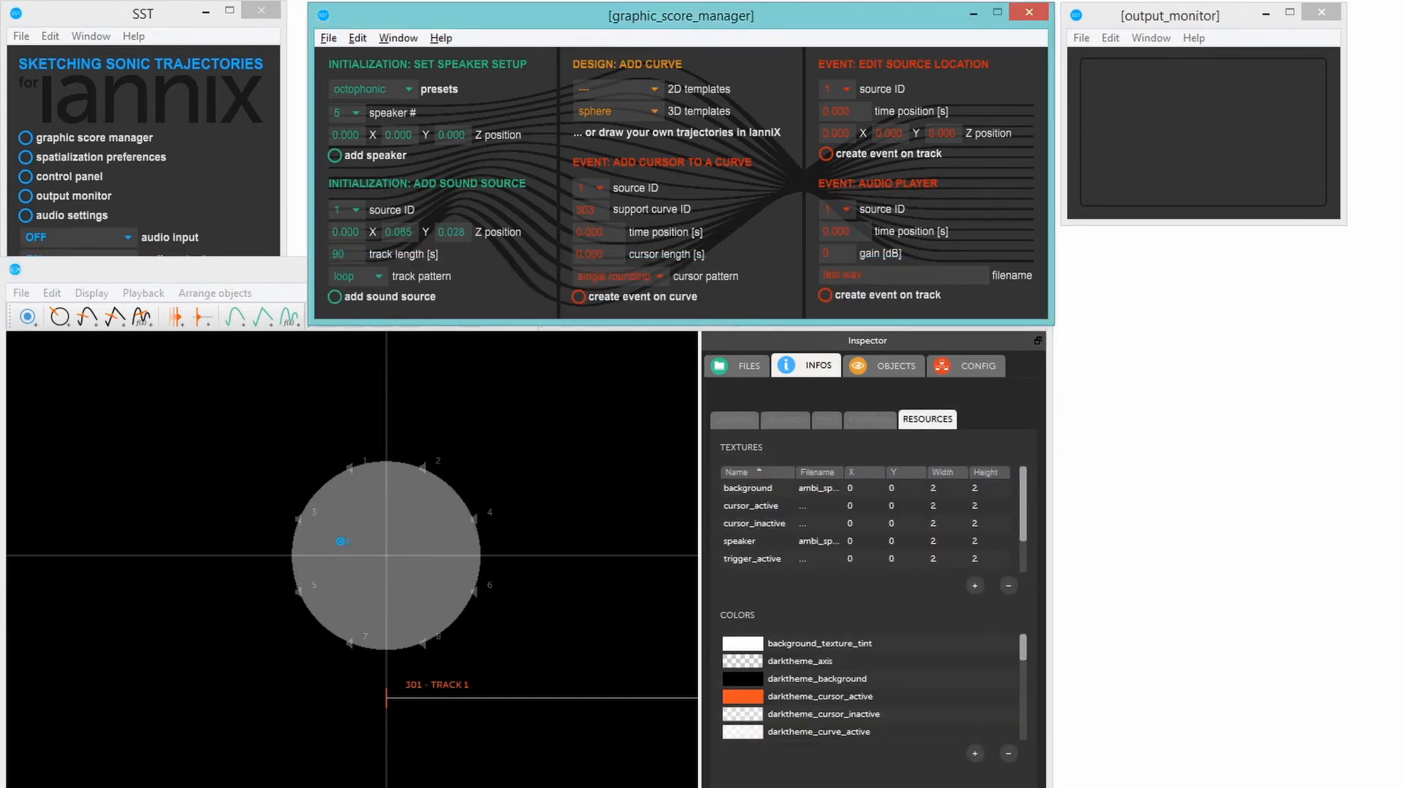
{"action": "left_click", "coordinate": [345, 213]}
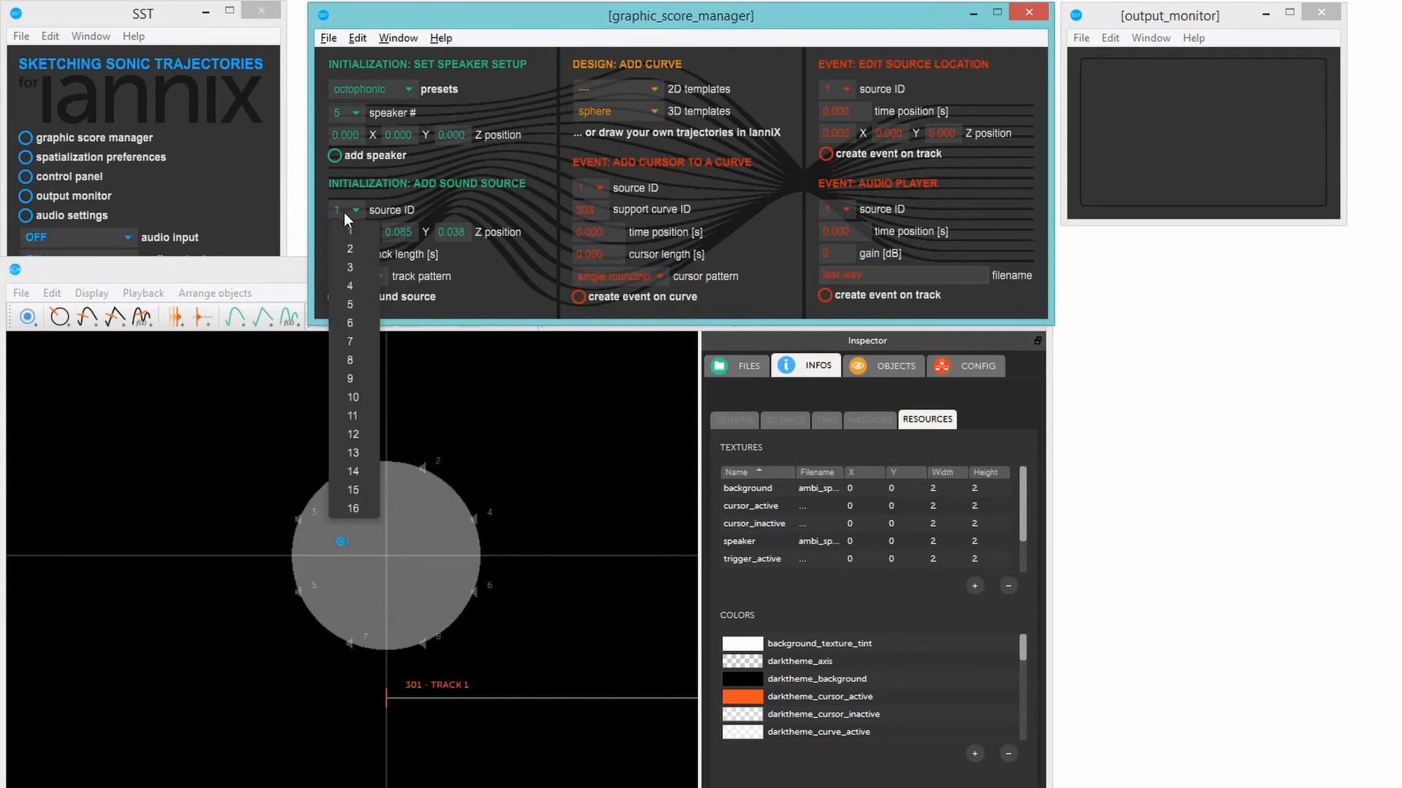
{"action": "left_click", "coordinate": [343, 251]}
{"action": "left_click", "coordinate": [334, 300]}
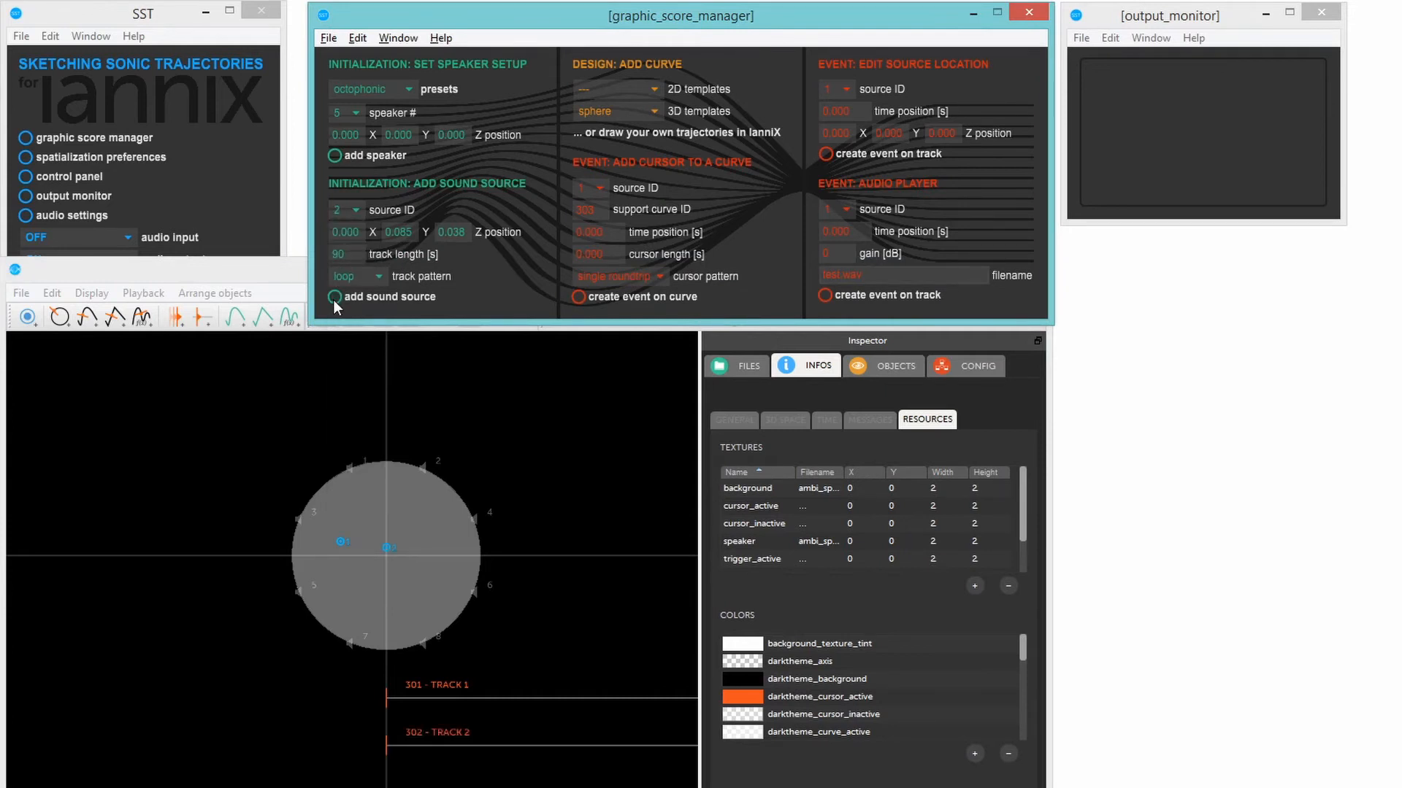
- Move sound source 2 to the front-right part of the speaker circle, opposite source 1, and inspect the layout in 3D
{"action": "left_click", "coordinate": [388, 549]}
{"action": "left_click_drag", "start_coordinate": [387, 549], "coordinate": [345, 452]}
{"action": "left_click", "coordinate": [401, 495]}
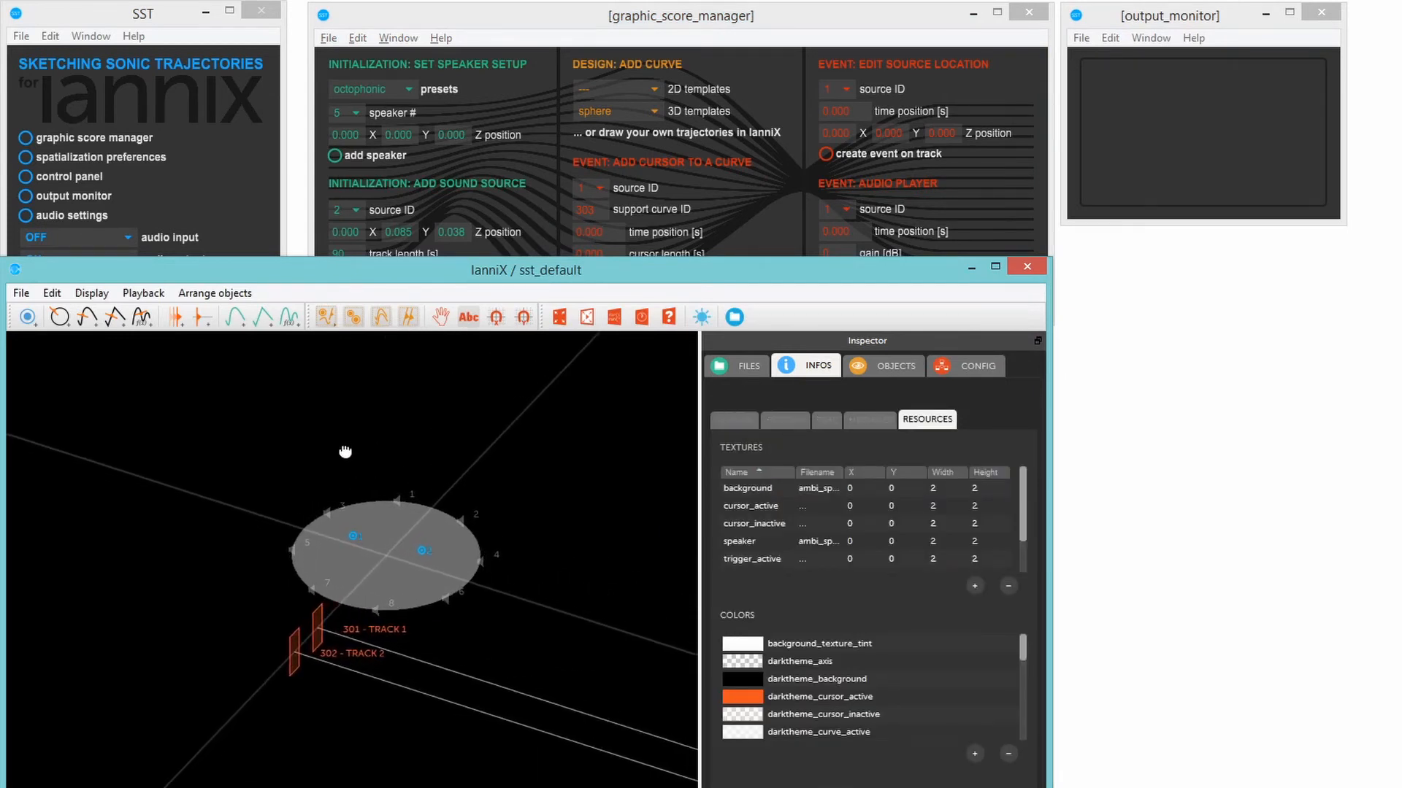
{"action": "double_click", "coordinate": [260, 587]}
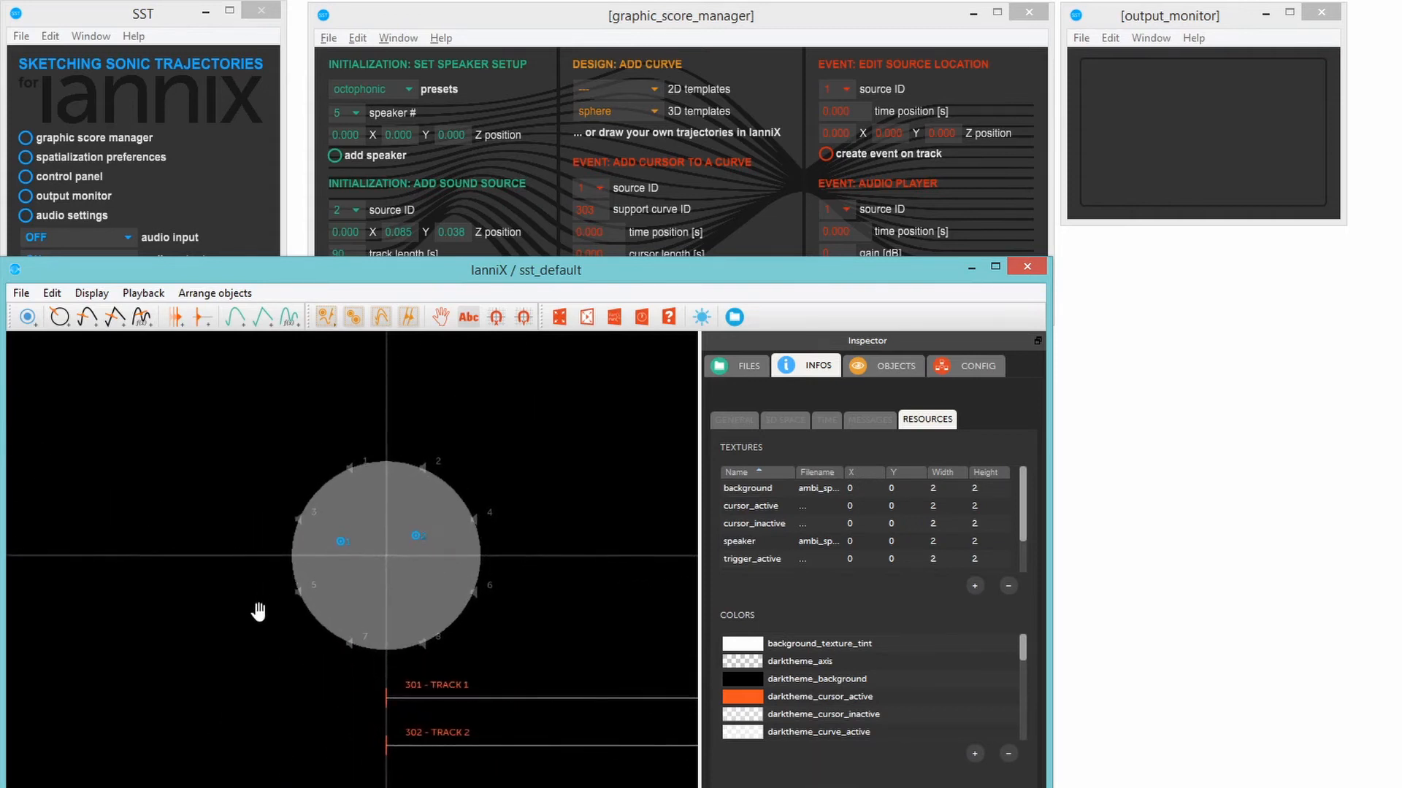
{"action": "left_click_drag", "start_coordinate": [259, 614], "coordinate": [233, 619]}
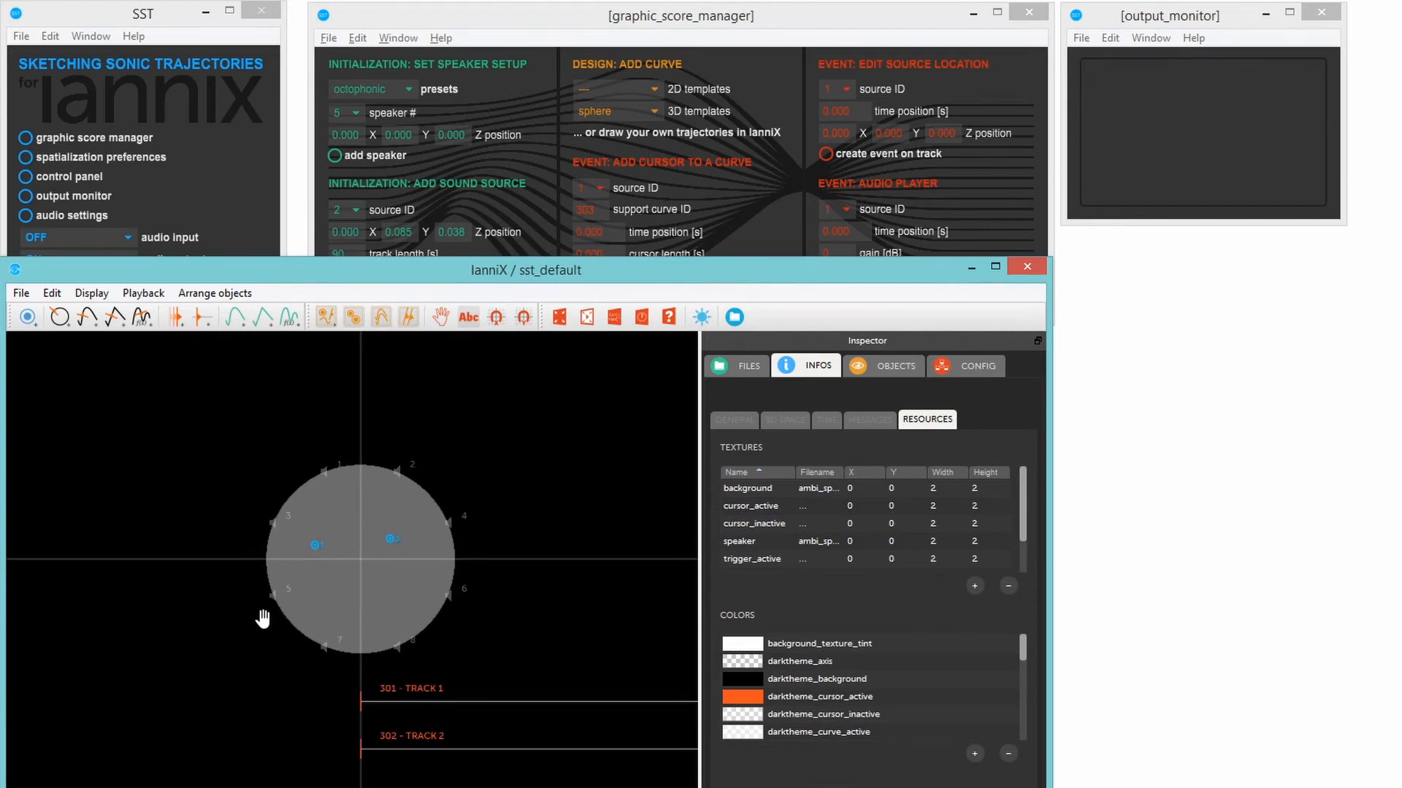
- Add a sphere curve to the score from the 3D templates
{"action": "left_click", "coordinate": [483, 14]}
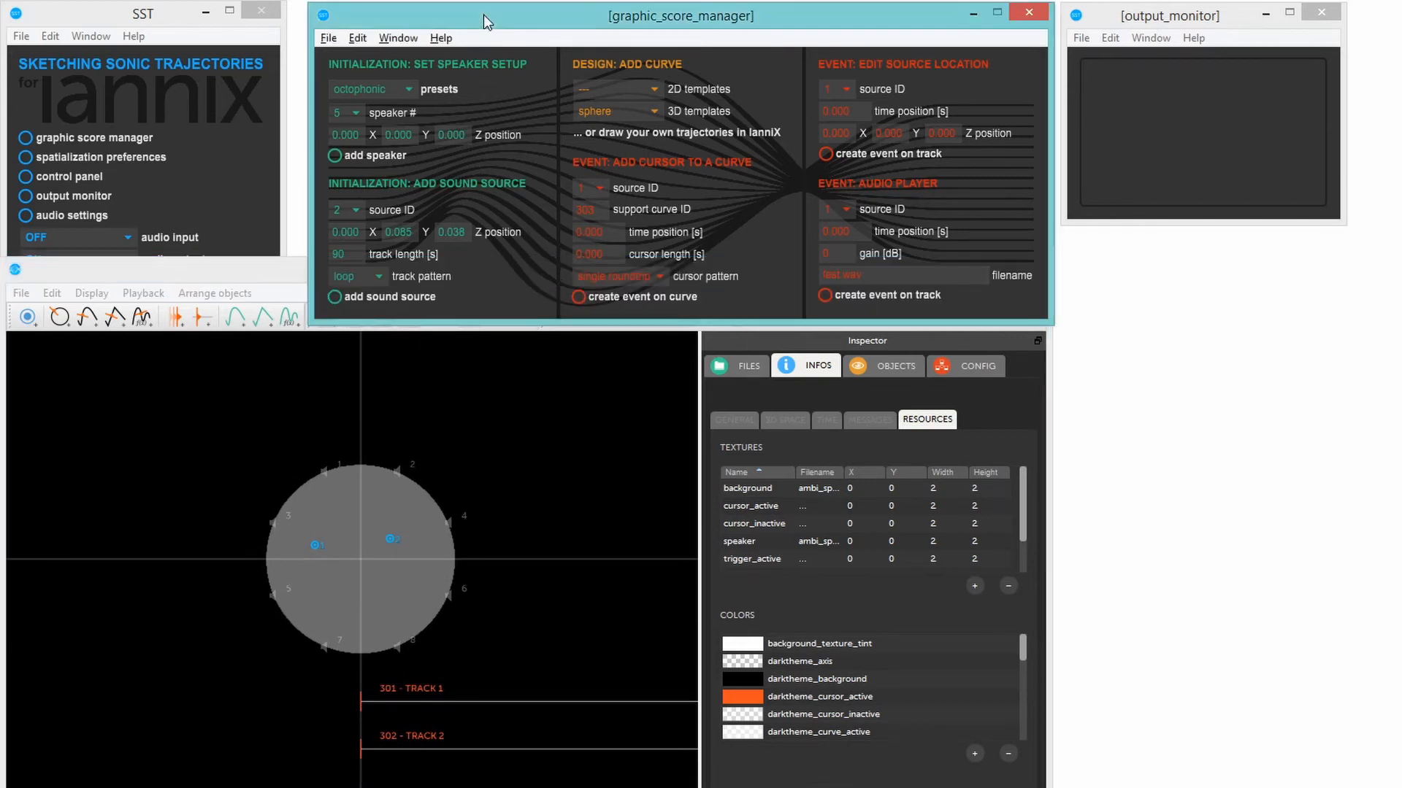
{"action": "left_click", "coordinate": [606, 109]}
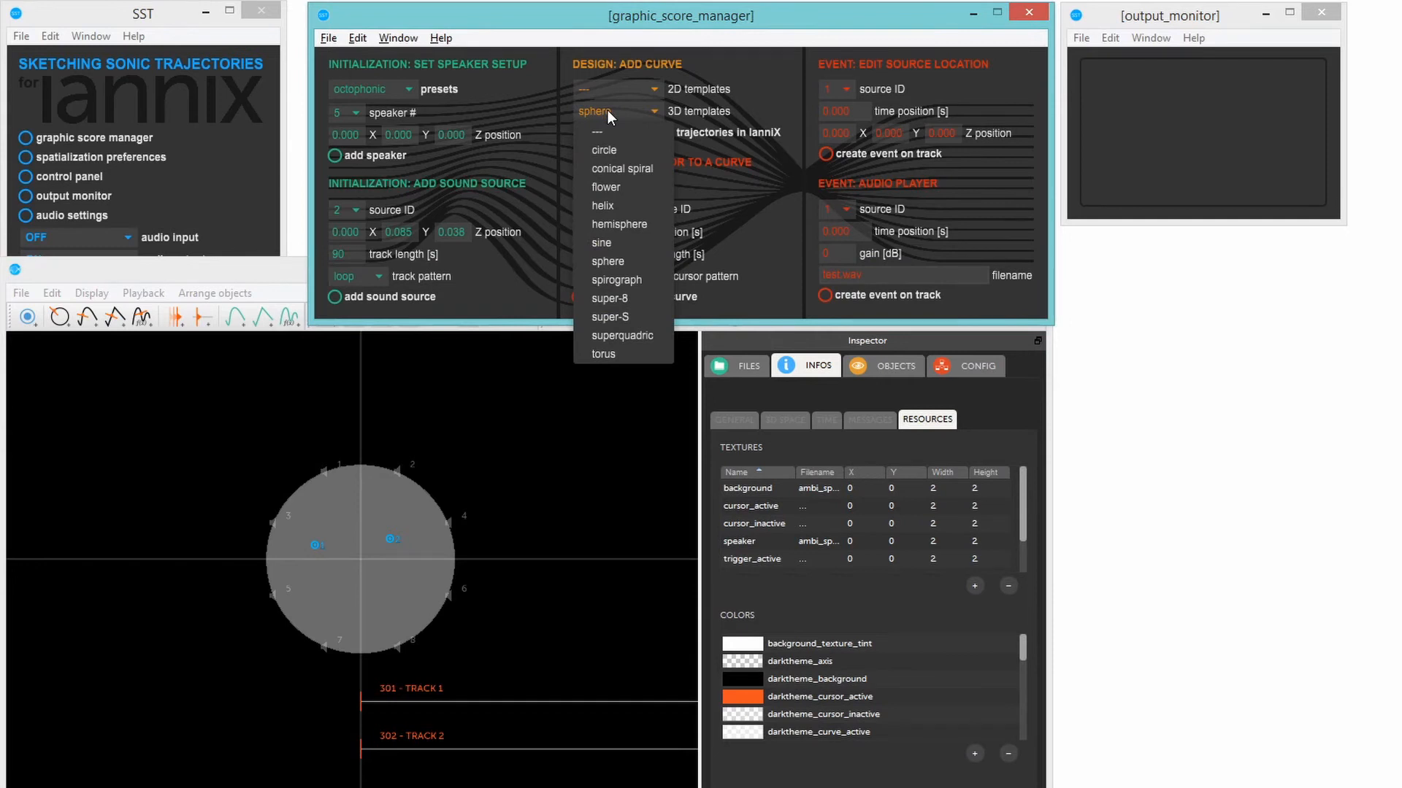
{"action": "left_click", "coordinate": [603, 259]}
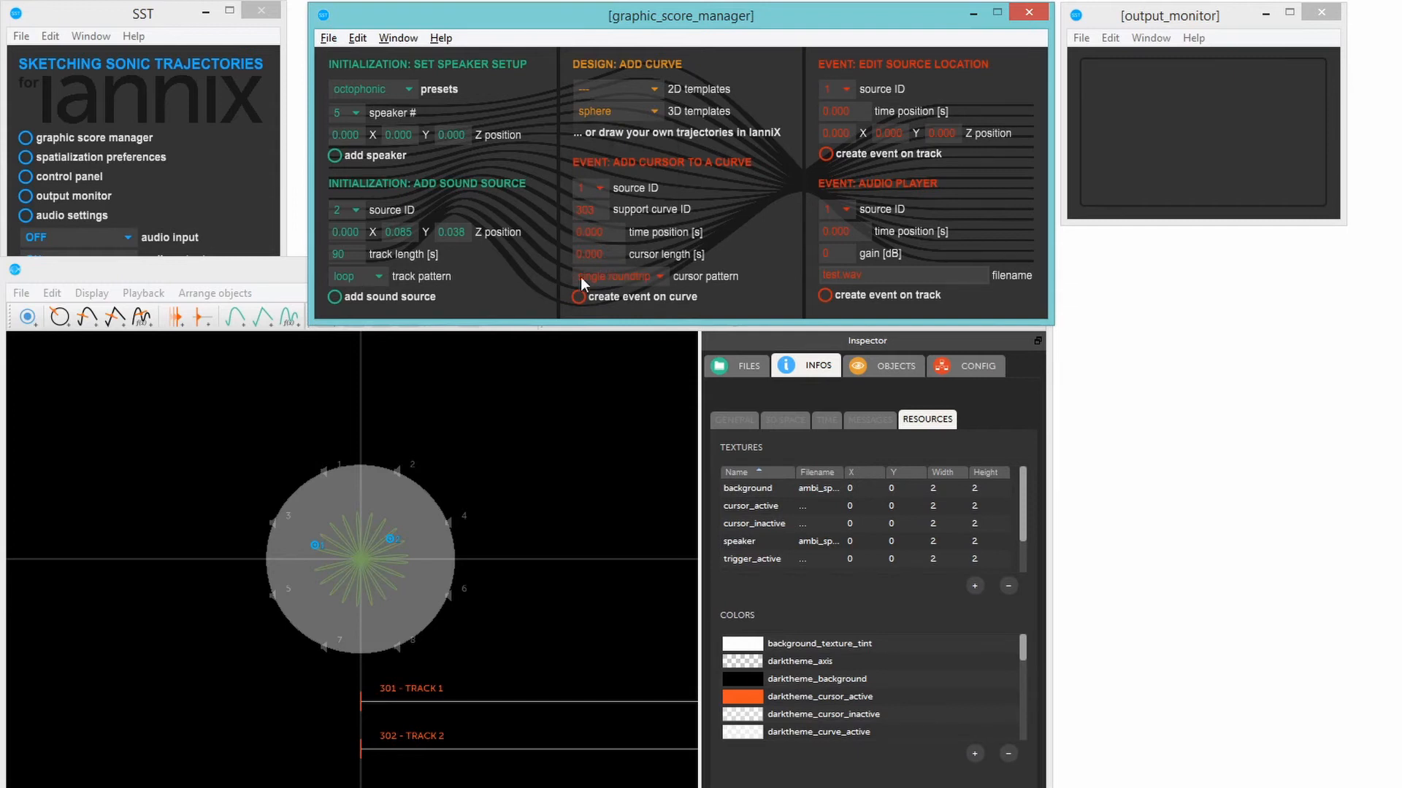
- Raise the sphere curve by setting its Z position to 0.500
{"action": "left_click", "coordinate": [339, 559]}
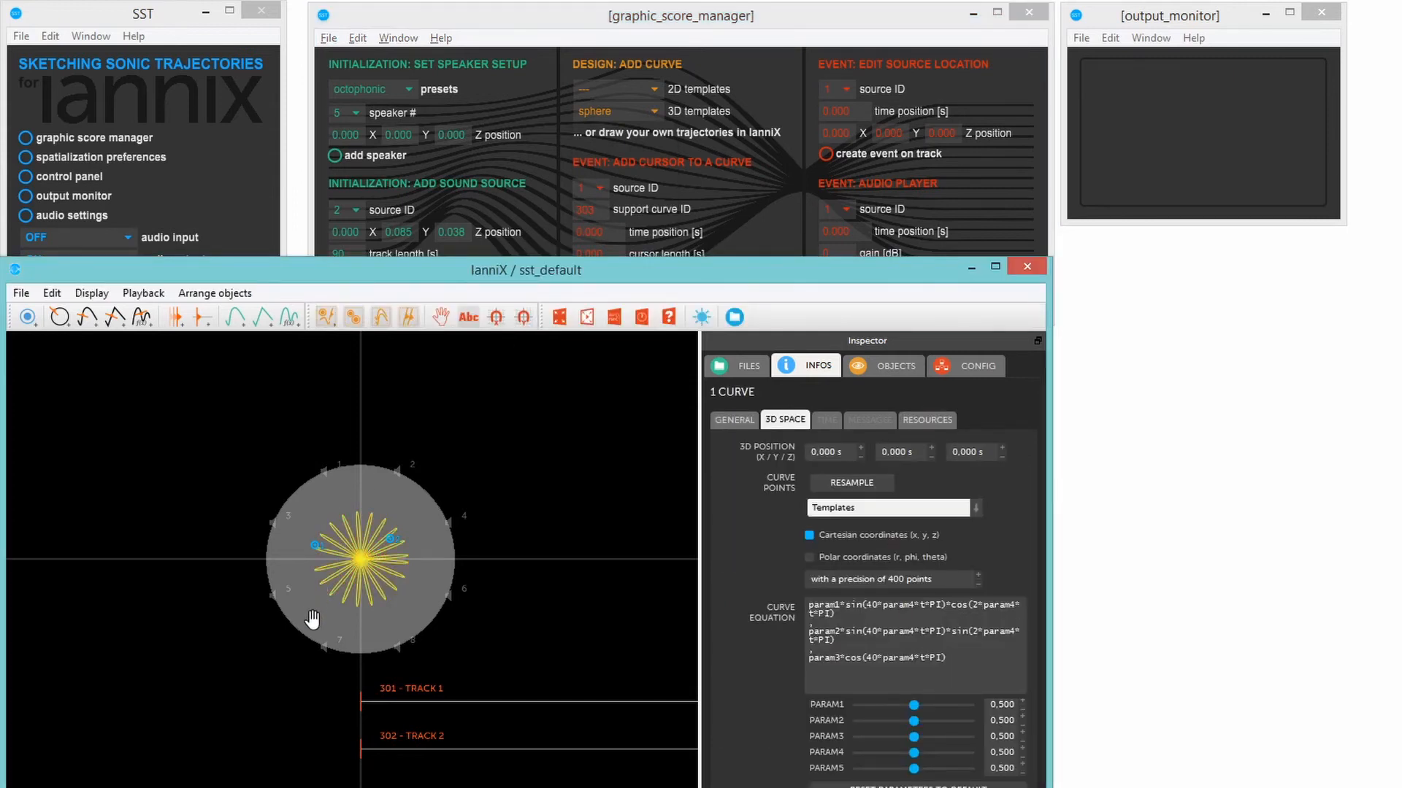
{"action": "left_click_drag", "start_coordinate": [314, 617], "coordinate": [265, 563]}
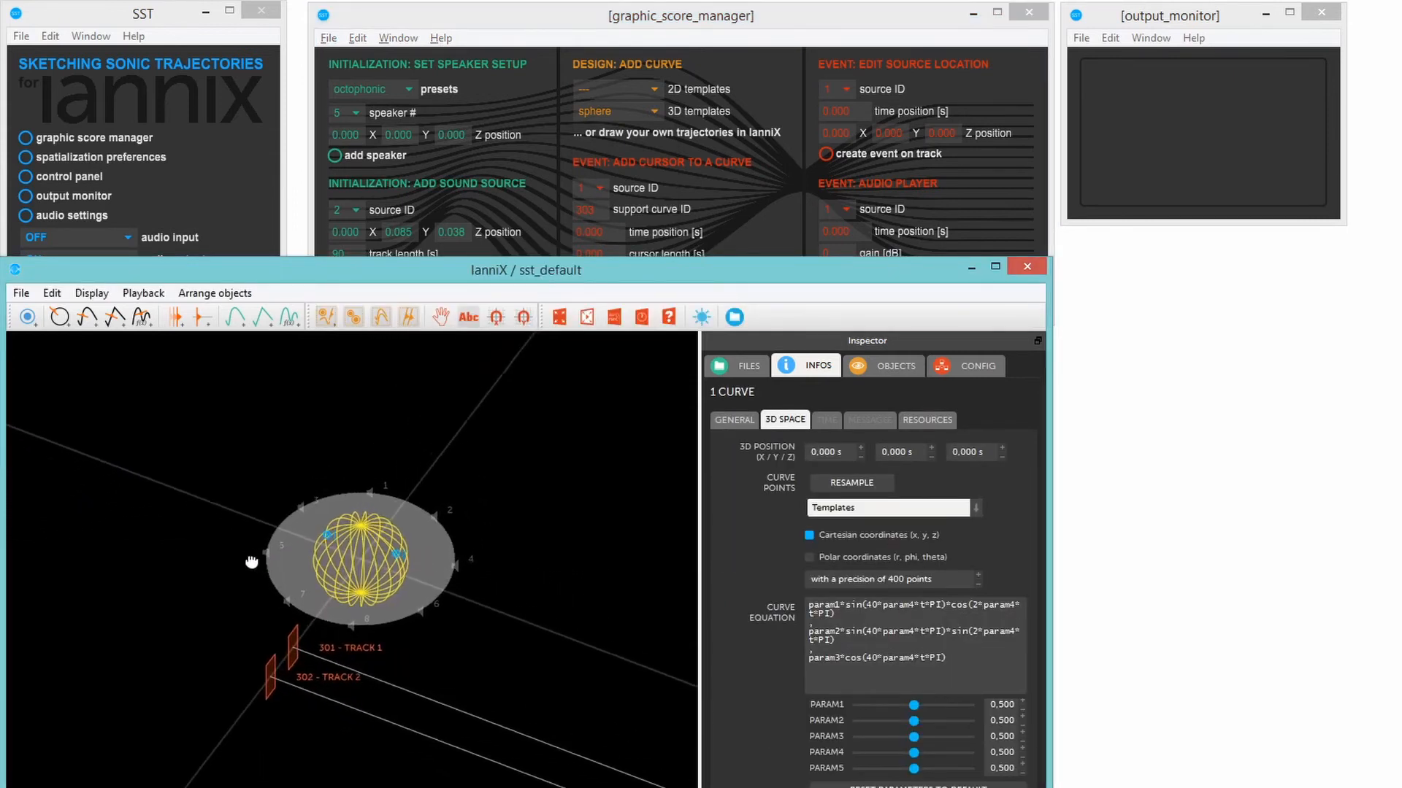
{"action": "left_click", "coordinate": [999, 447]}
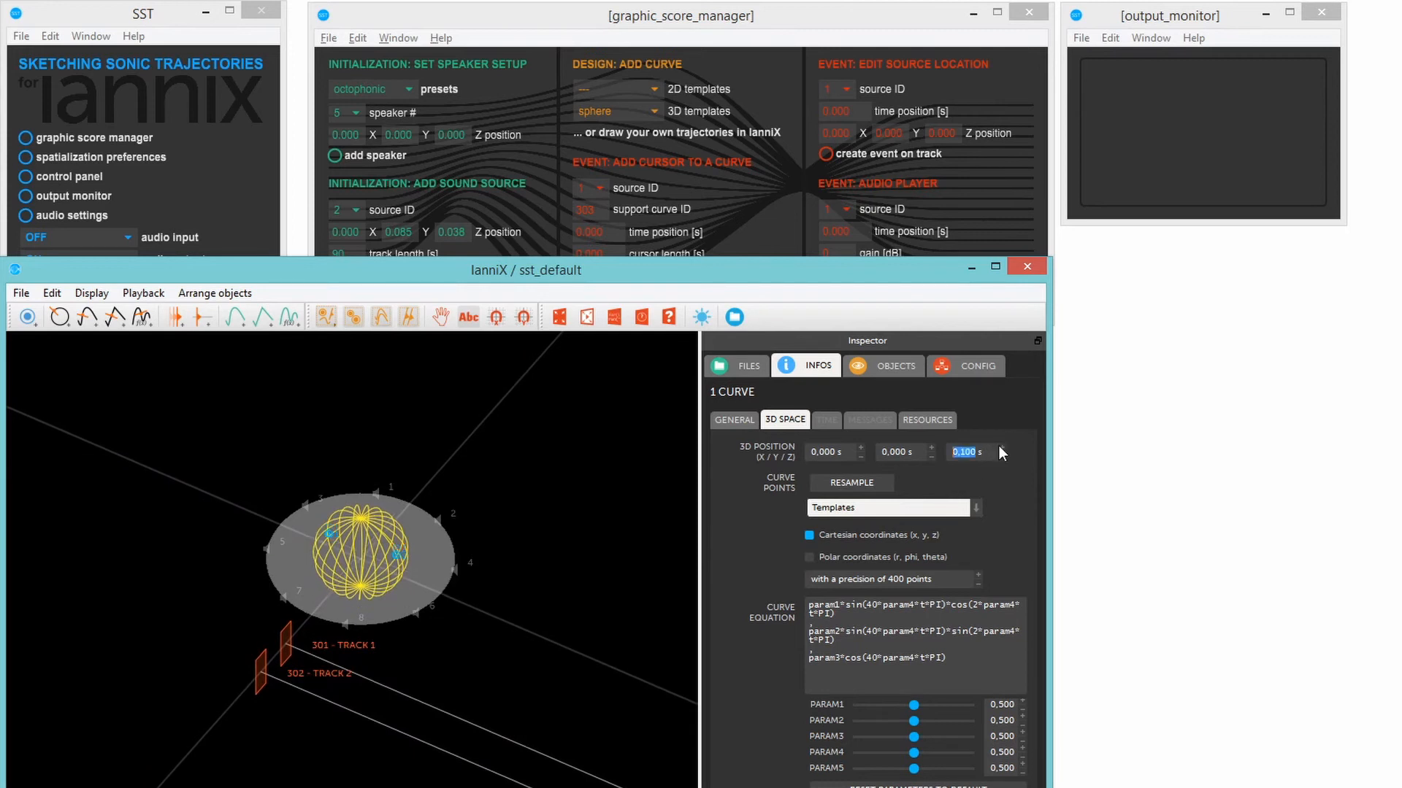
{"action": "left_click", "coordinate": [999, 447]}
{"action": "left_click", "coordinate": [1000, 447]}
{"action": "left_click", "coordinate": [1000, 448]}
{"action": "left_click", "coordinate": [999, 448]}
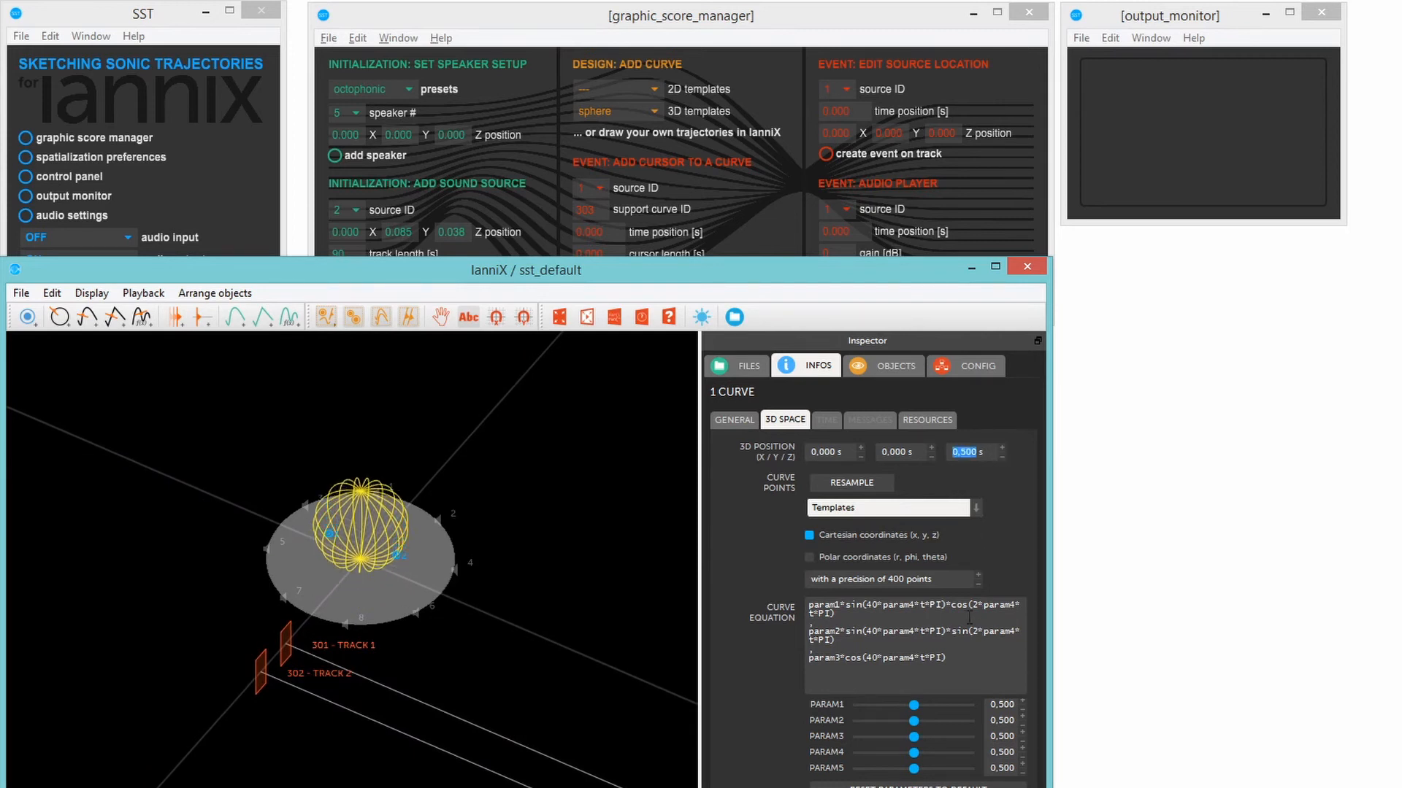
- Reshape the sphere curve into a wide, flattened form with PARAM1 0.929, PARAM2 0.906, PARAM3 0.339 and PARAM4 0.835
{"action": "left_click_drag", "start_coordinate": [913, 705], "coordinate": [951, 761]}
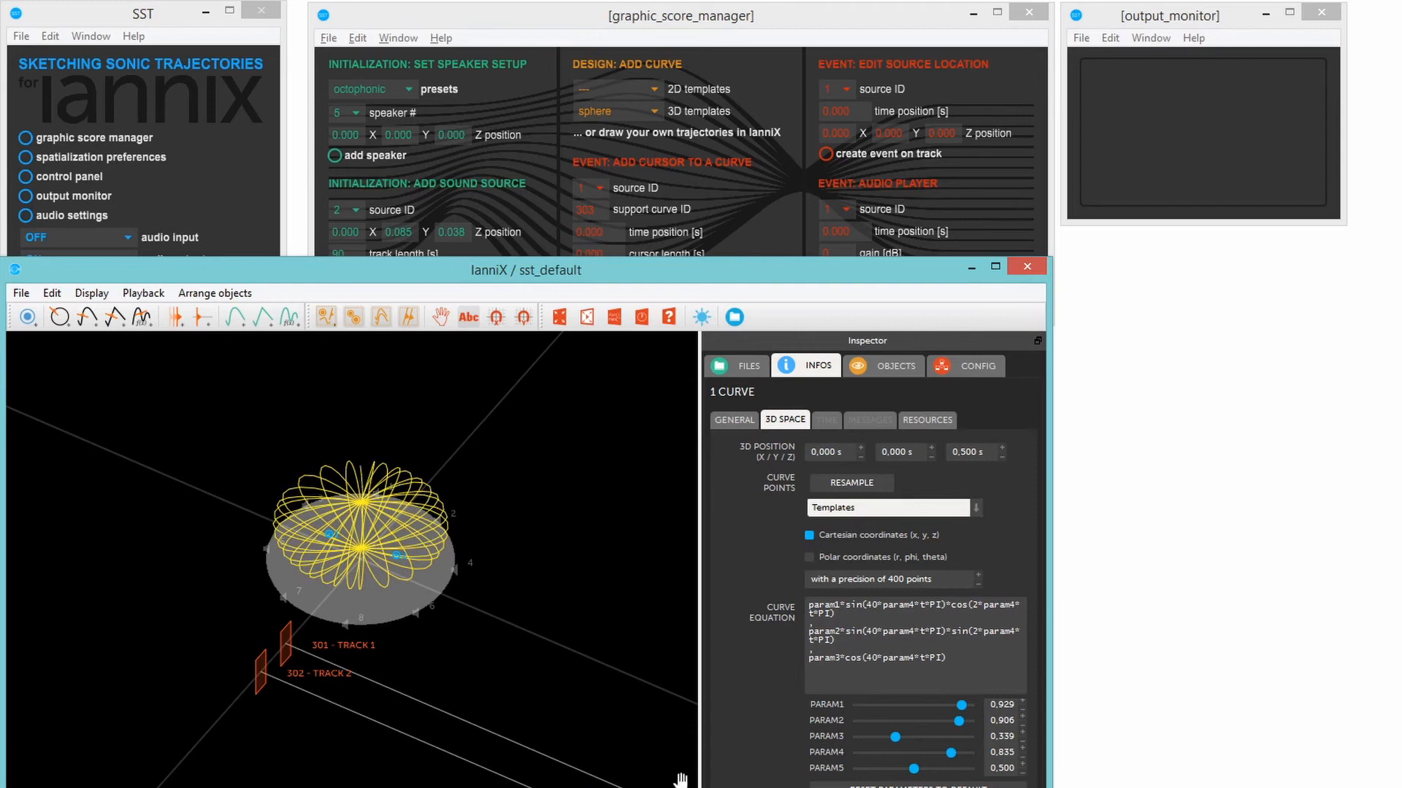
{"action": "left_click", "coordinate": [223, 602]}
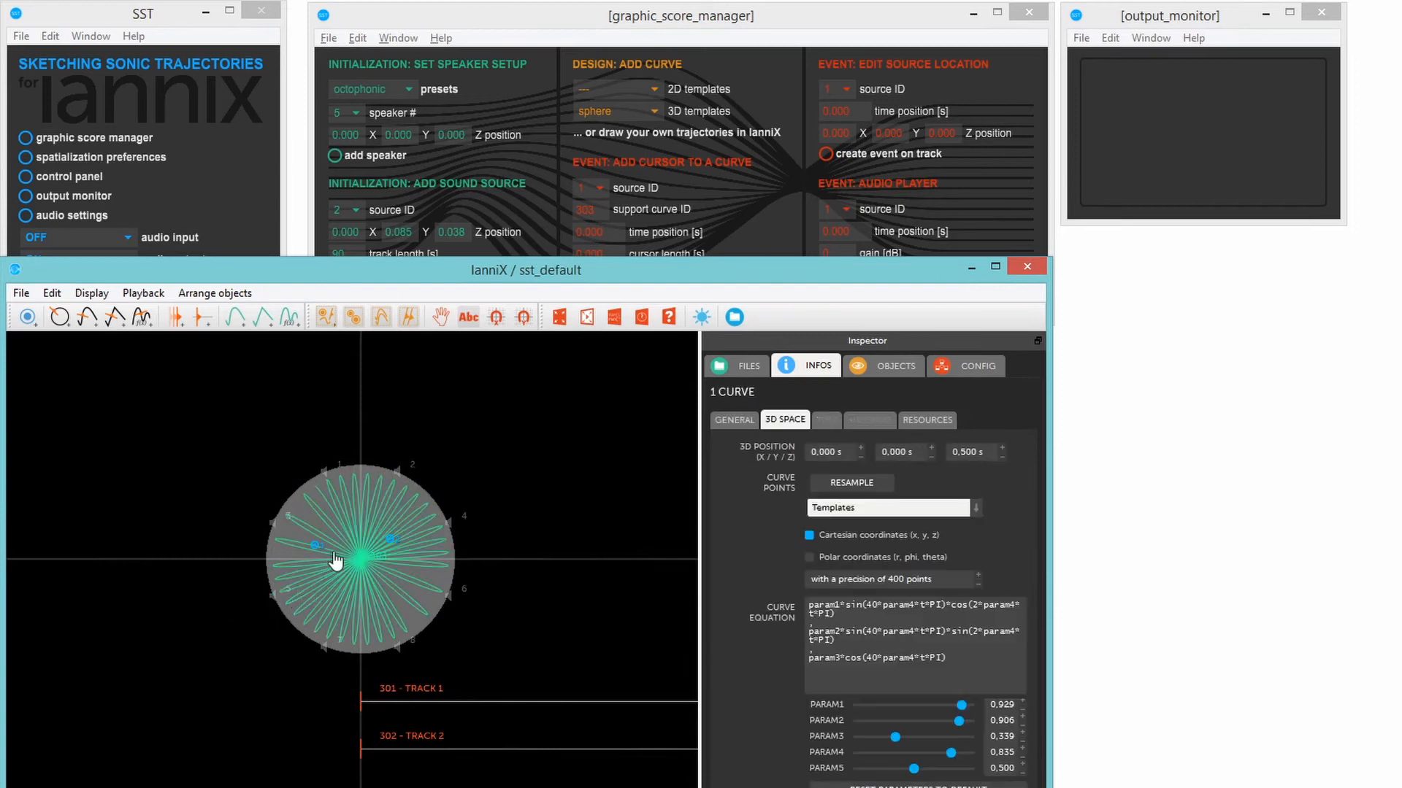
- Create a cursor event for source 1 on support curve 303, with time position and cursor length 0 and the single roundtrip pattern
{"action": "left_click", "coordinate": [566, 16]}
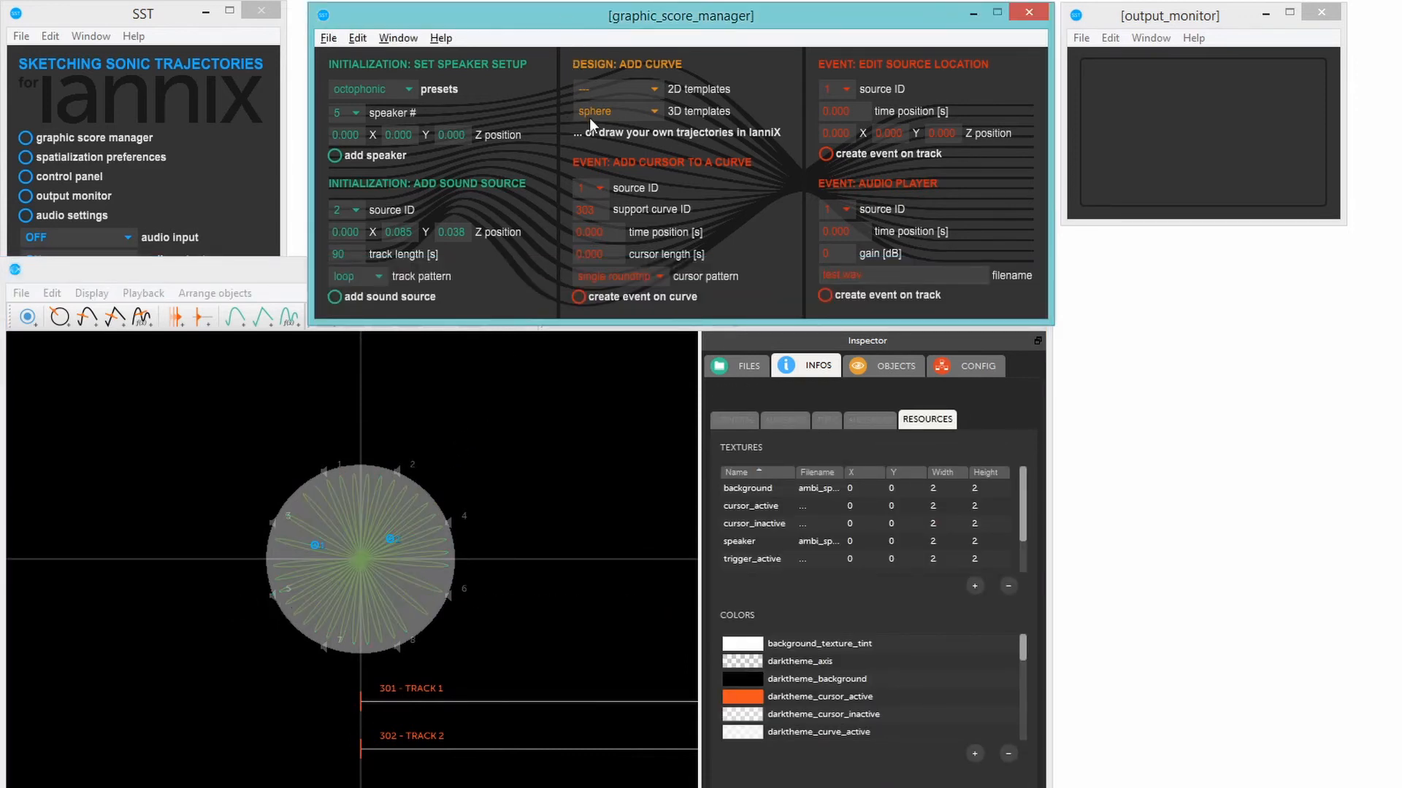
{"action": "left_click", "coordinate": [601, 188]}
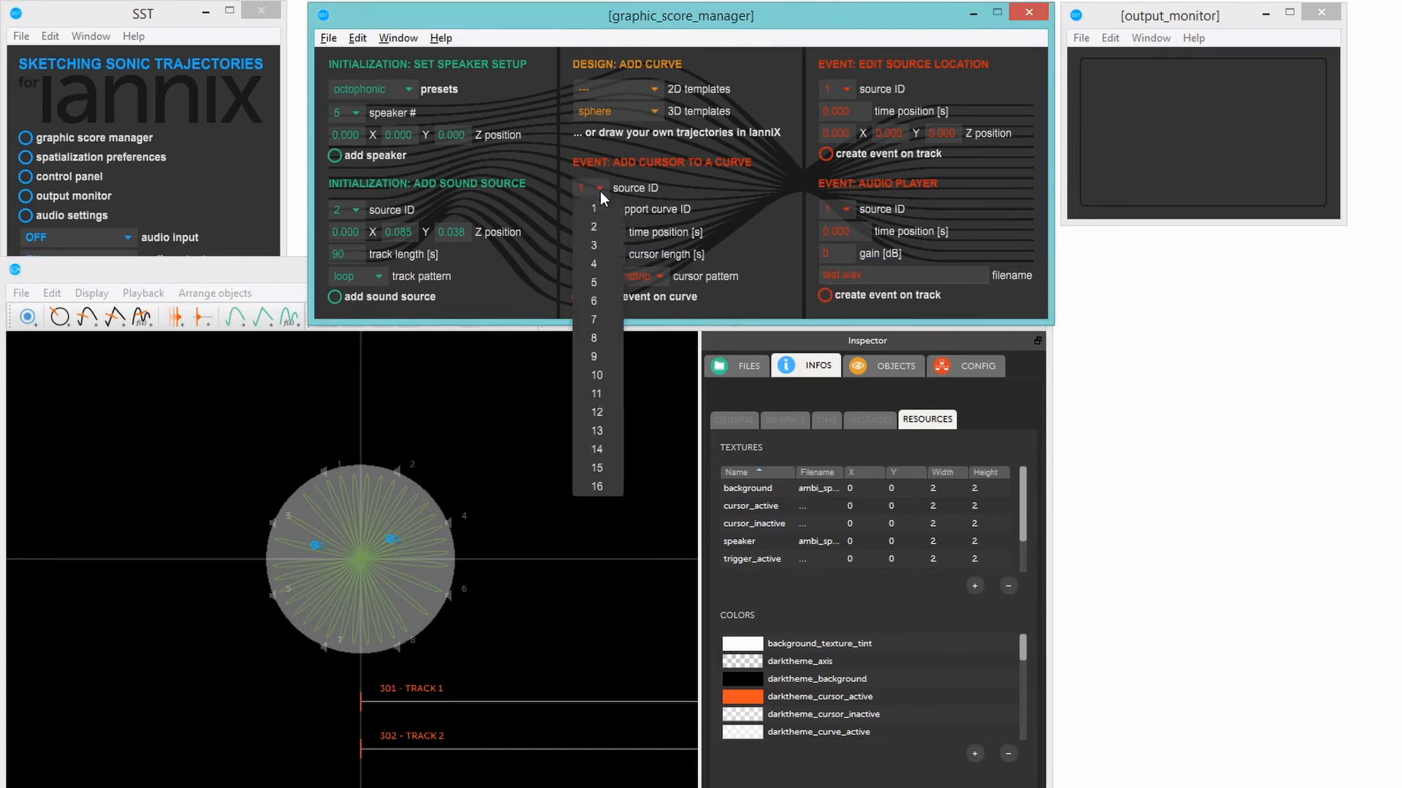
{"action": "left_click", "coordinate": [598, 210]}
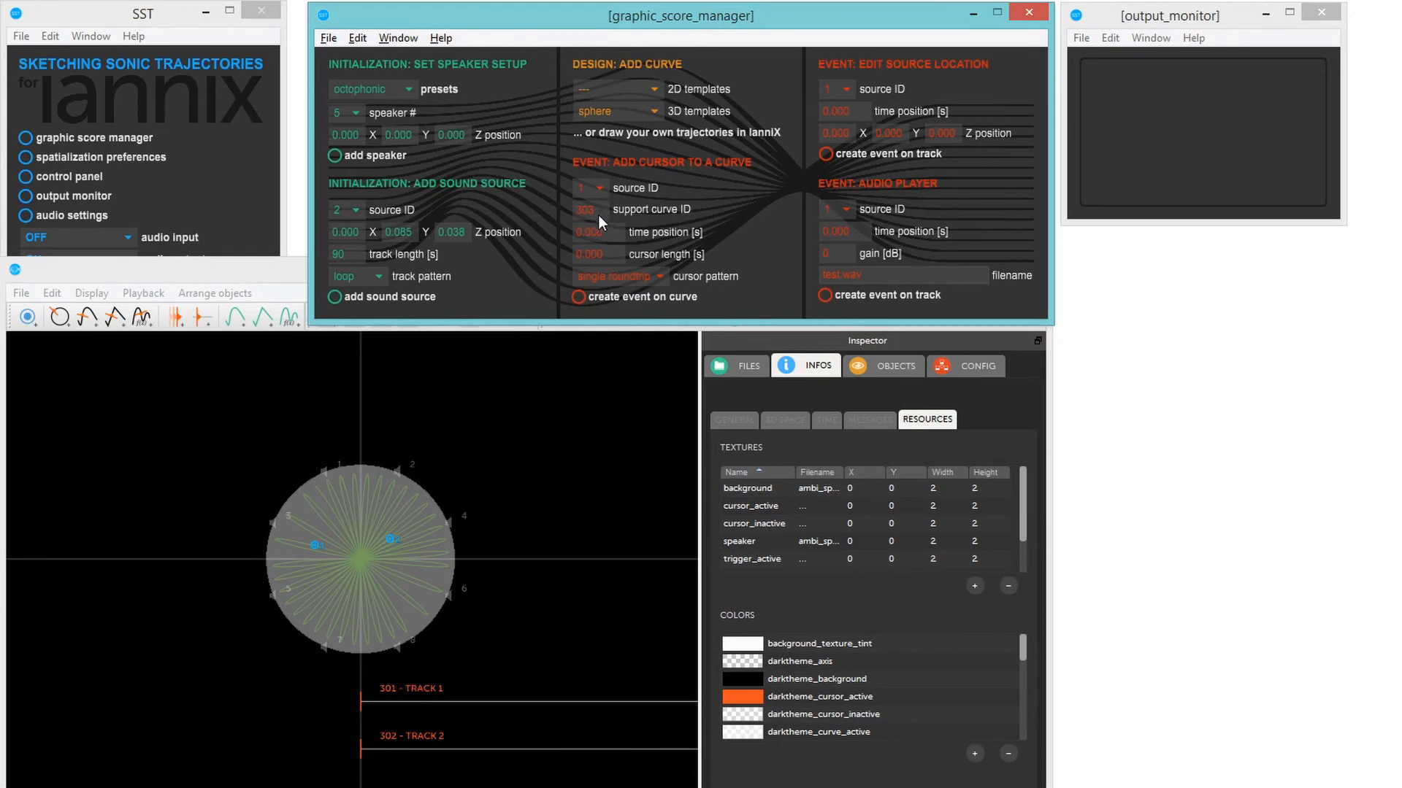
{"action": "left_click", "coordinate": [578, 297]}
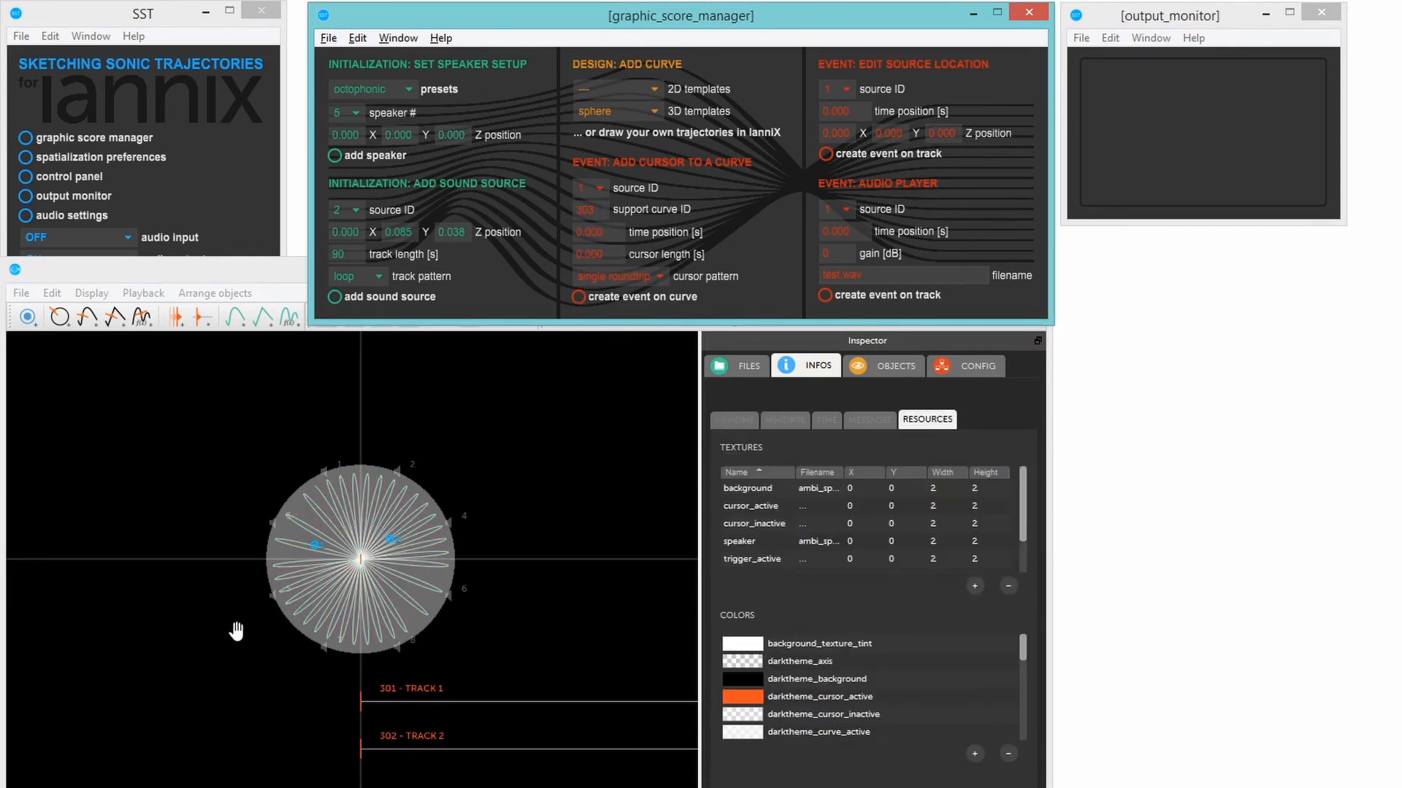
- Play the score in 3D and set the audio input to NOISE -20dB (1ch) to test source 1
{"action": "left_click_drag", "start_coordinate": [219, 635], "coordinate": [154, 576]}
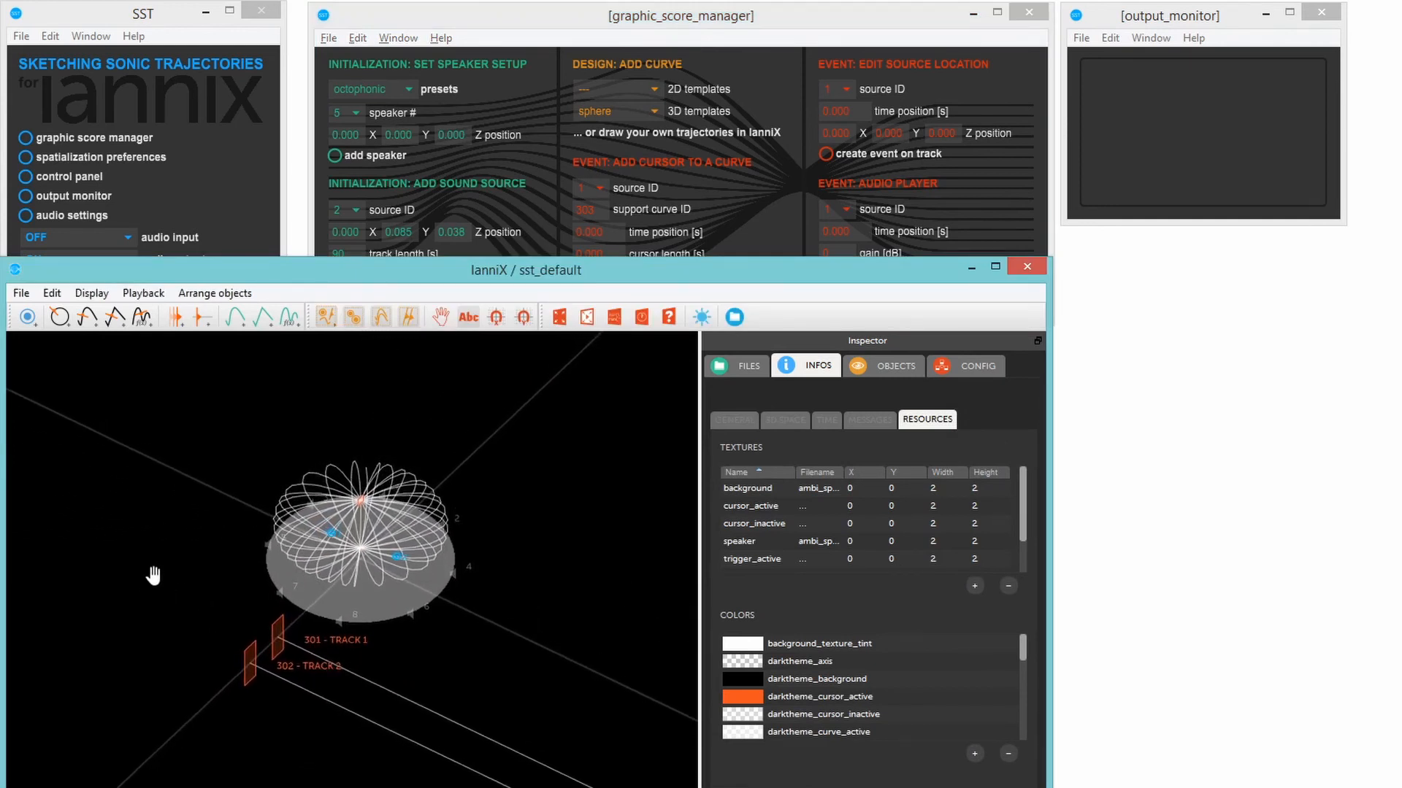
{"action": "key", "text": "space"}
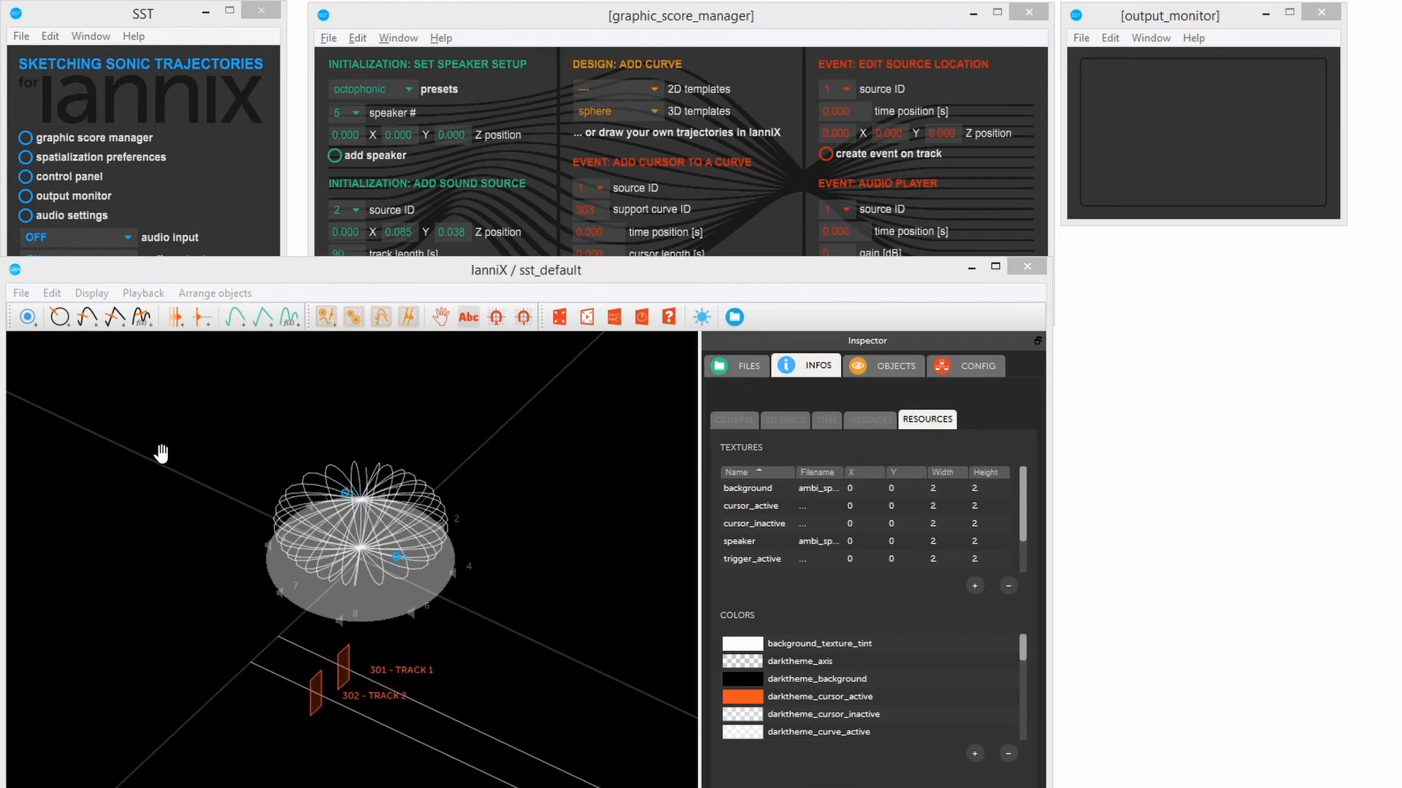
{"action": "left_click", "coordinate": [174, 14]}
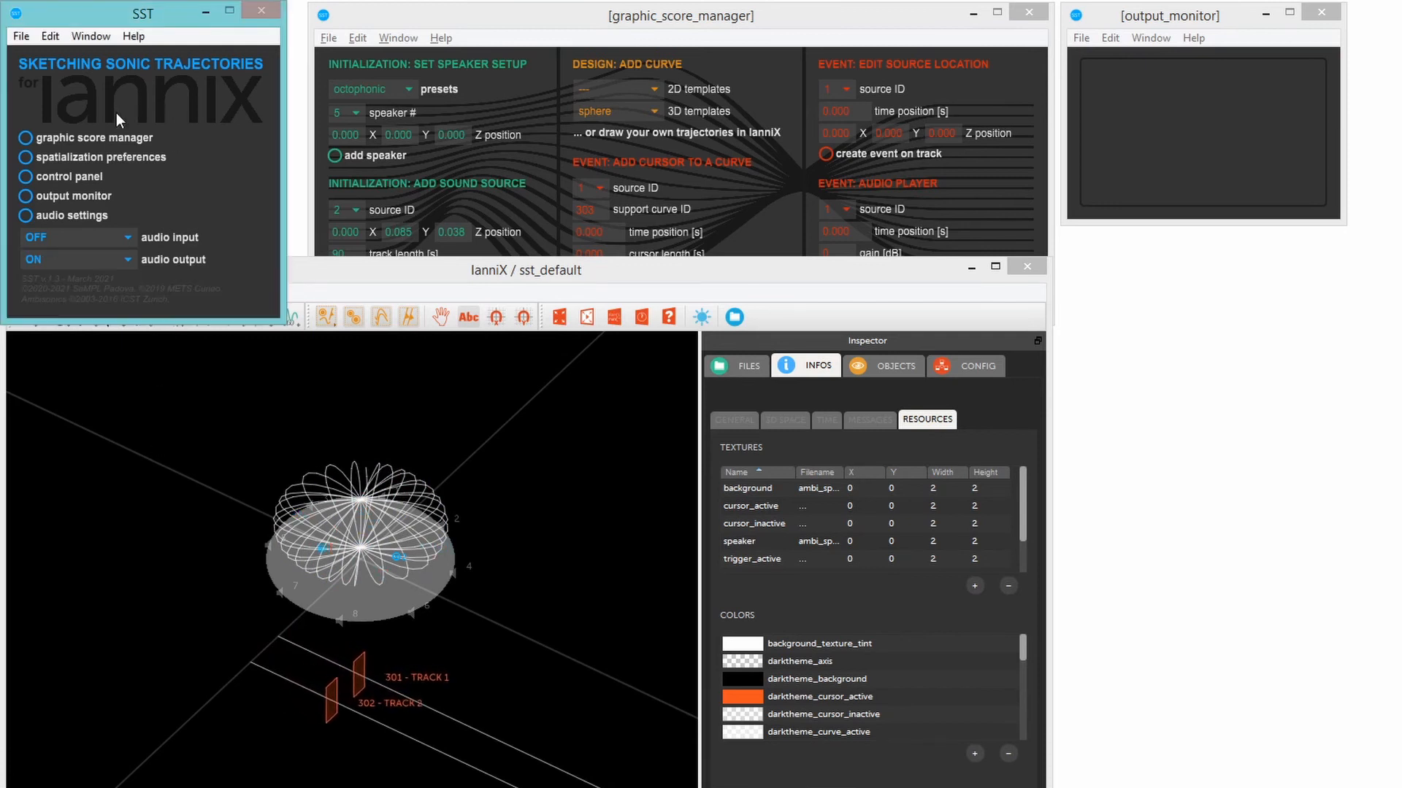
{"action": "left_click", "coordinate": [96, 236]}
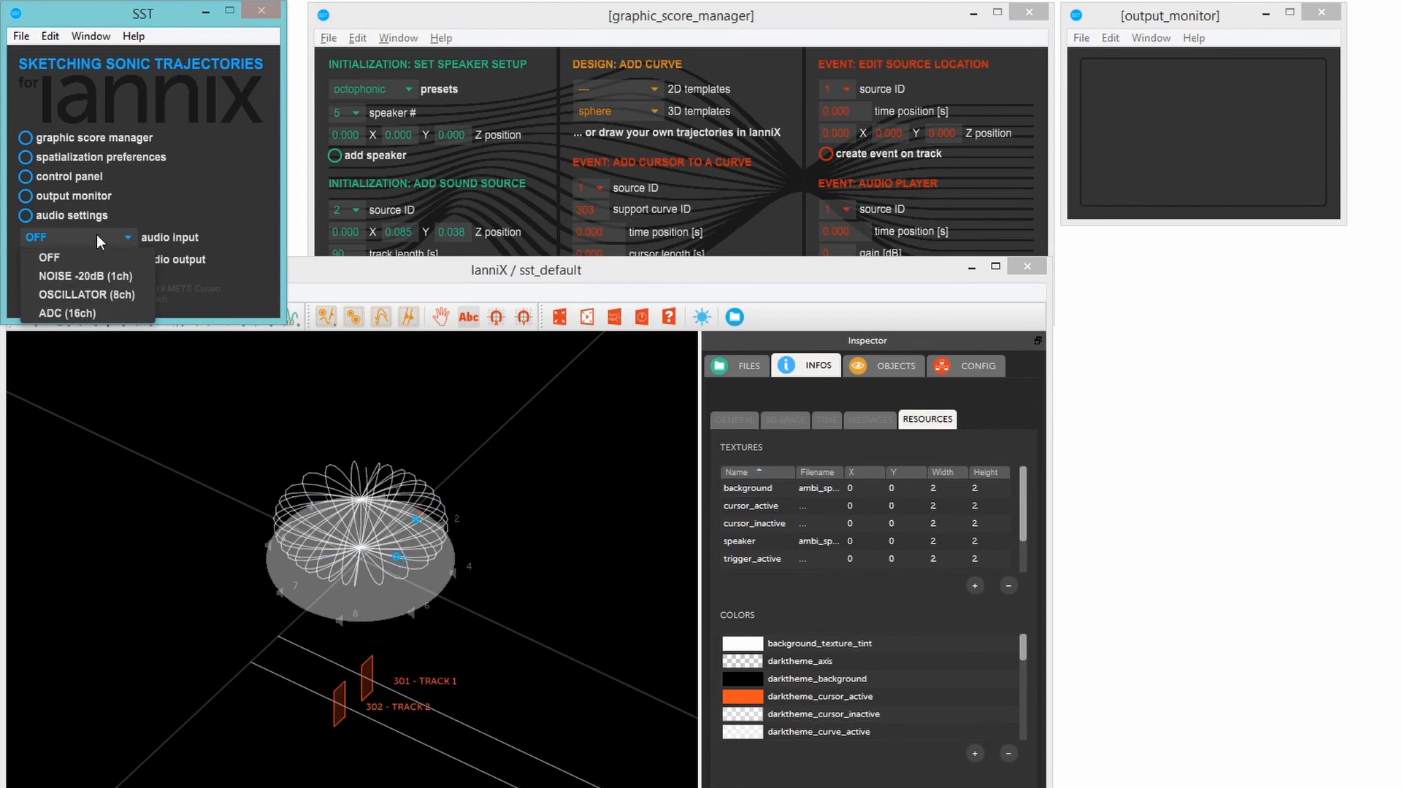
{"action": "left_click", "coordinate": [93, 275]}
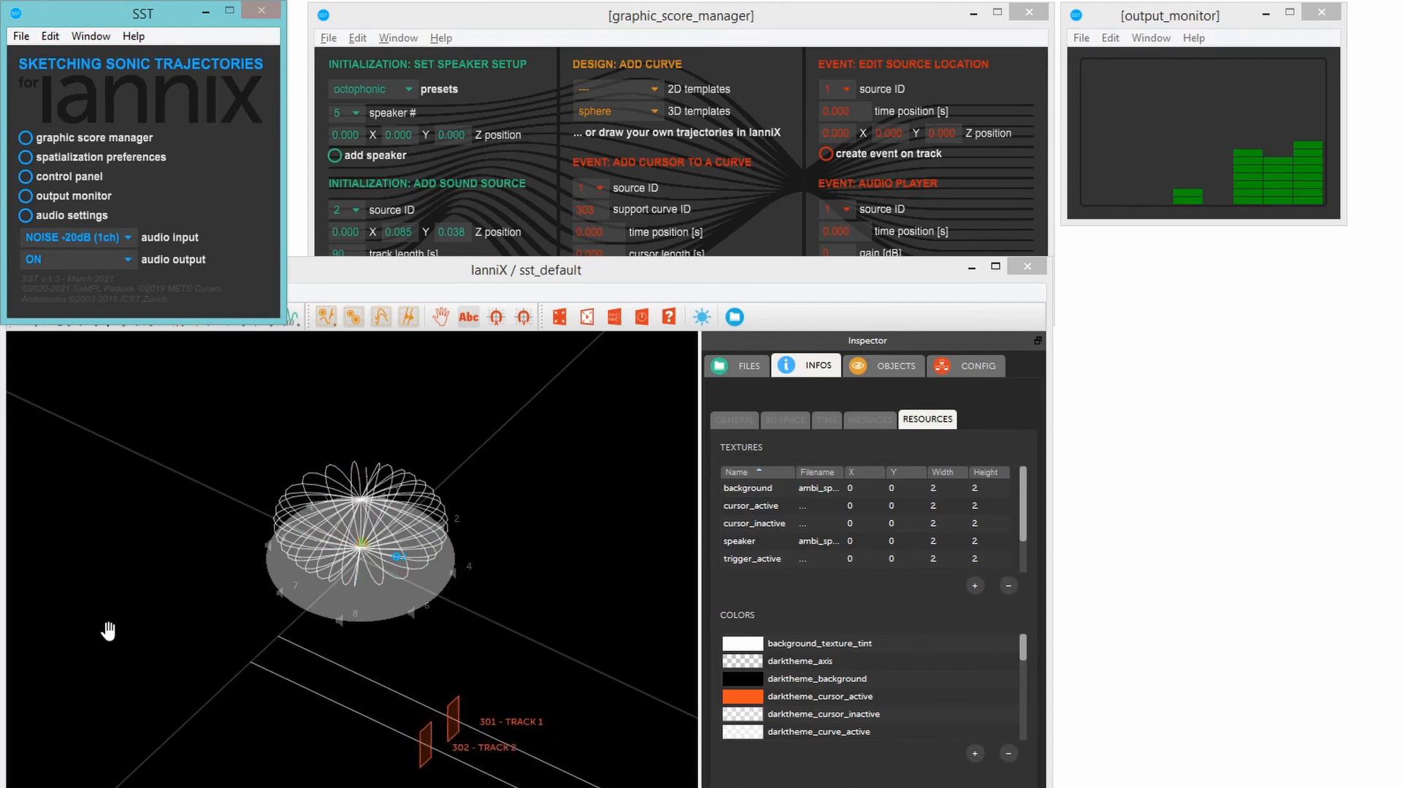
{"action": "left_click_drag", "start_coordinate": [114, 653], "coordinate": [142, 668]}
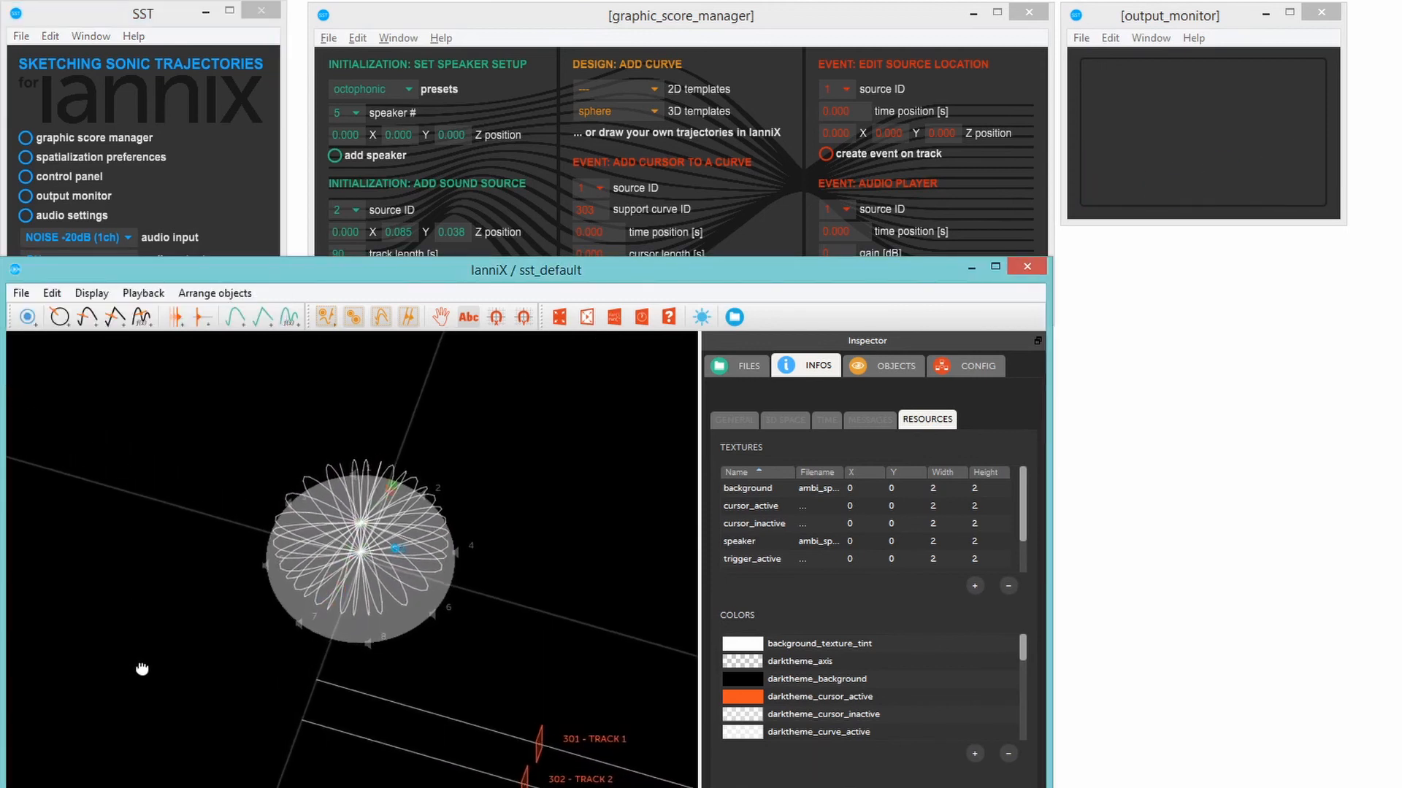
- Set the audio input to OSCILLATOR (8ch), then play and stop the score to test both sources
{"action": "left_click", "coordinate": [111, 164]}
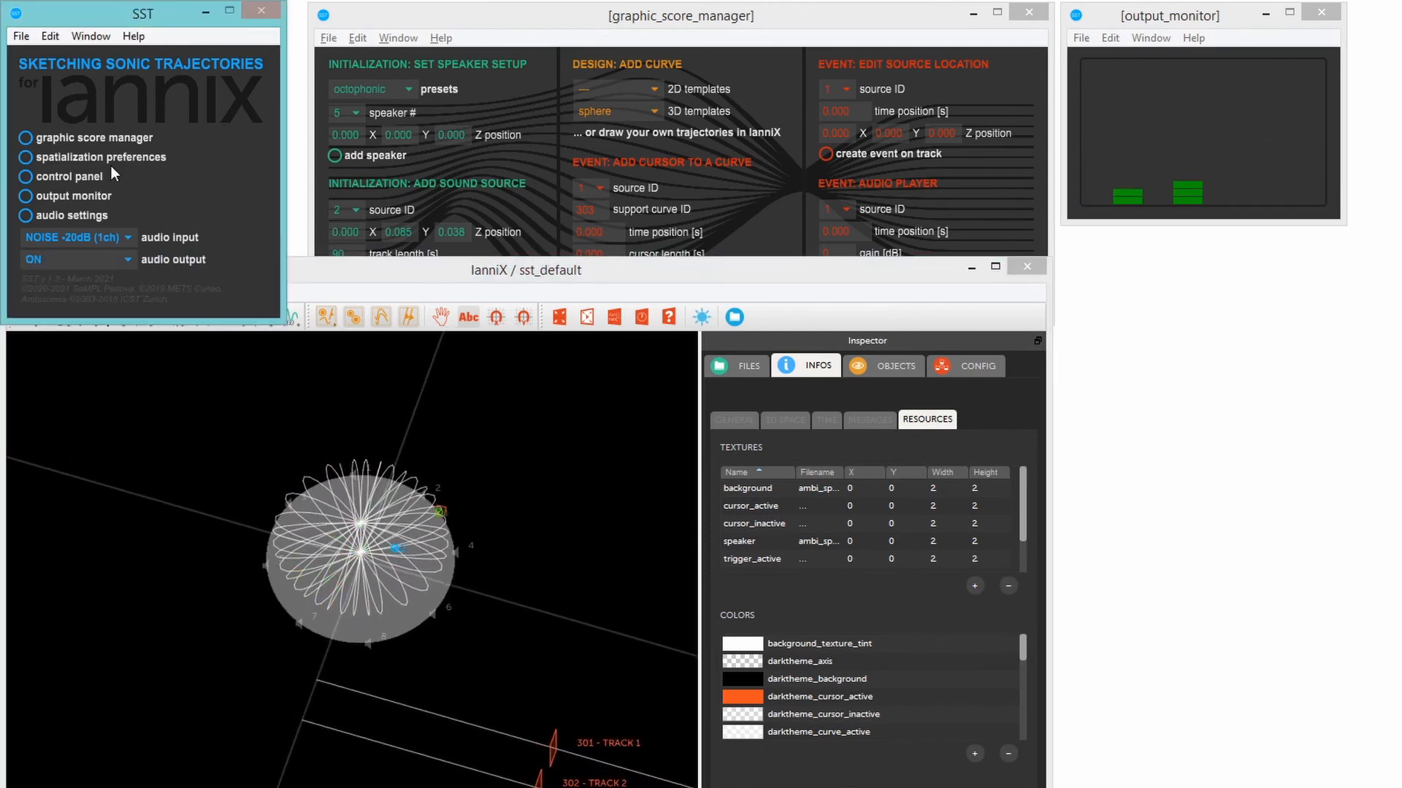
{"action": "left_click", "coordinate": [99, 260]}
{"action": "left_click", "coordinate": [99, 238]}
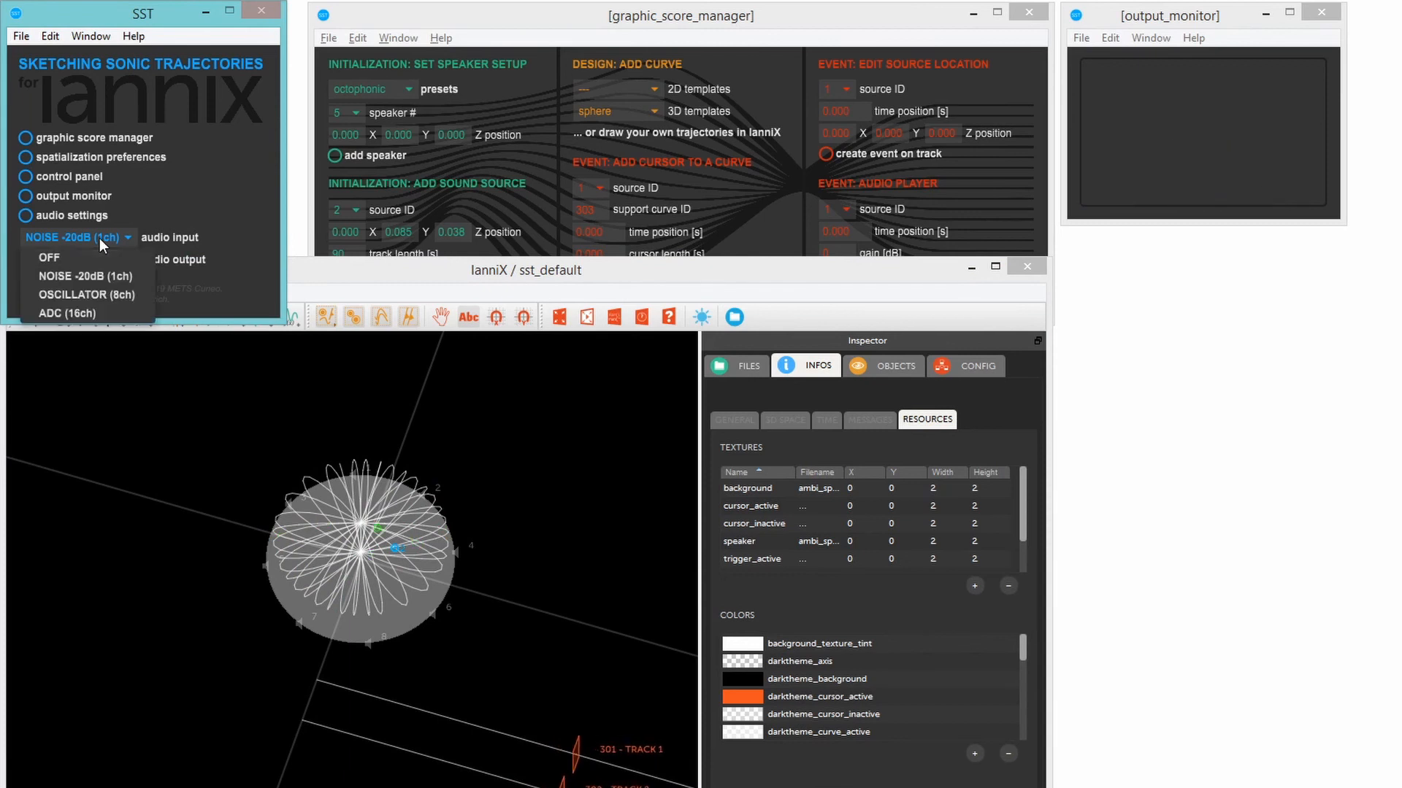
{"action": "left_click", "coordinate": [98, 293]}
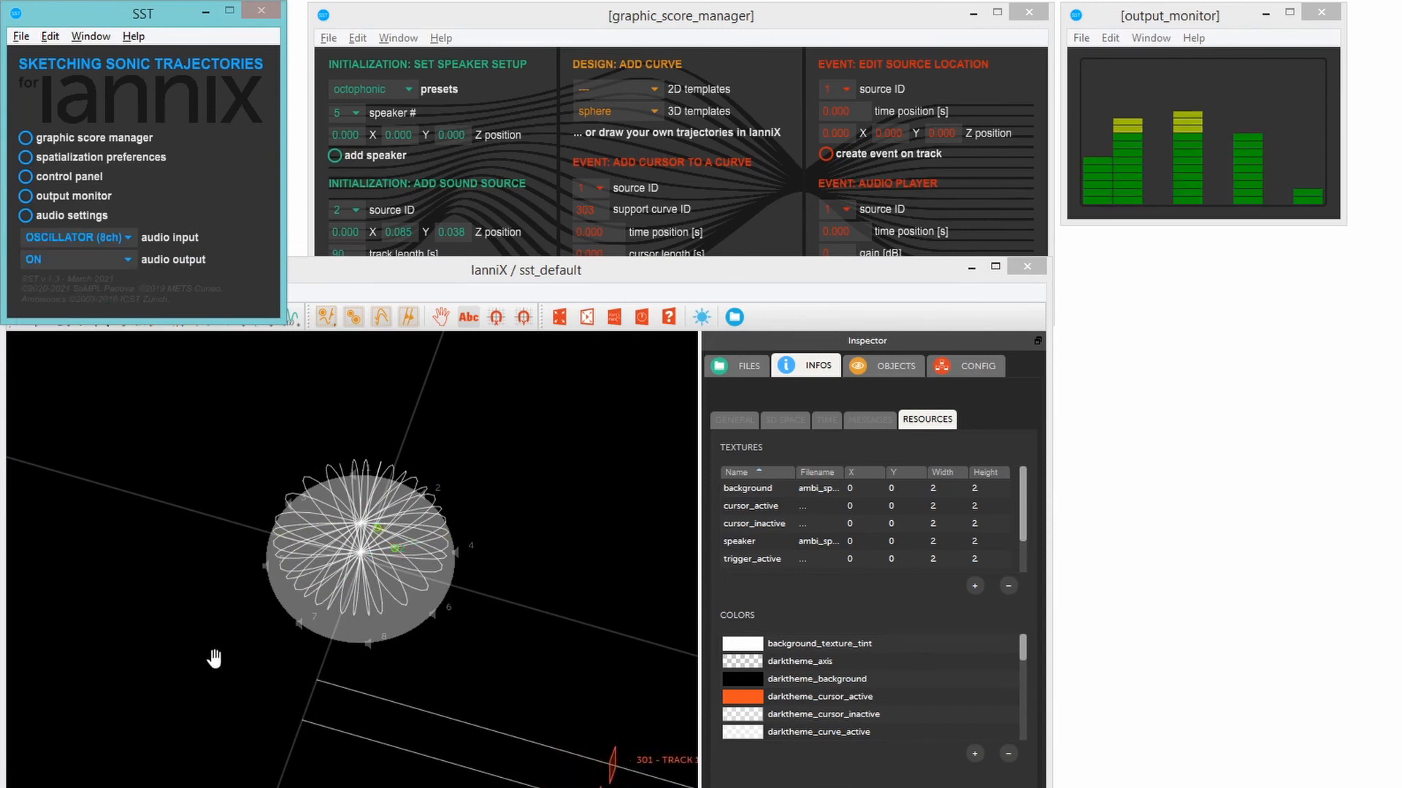
{"action": "left_click_drag", "start_coordinate": [214, 659], "coordinate": [172, 607]}
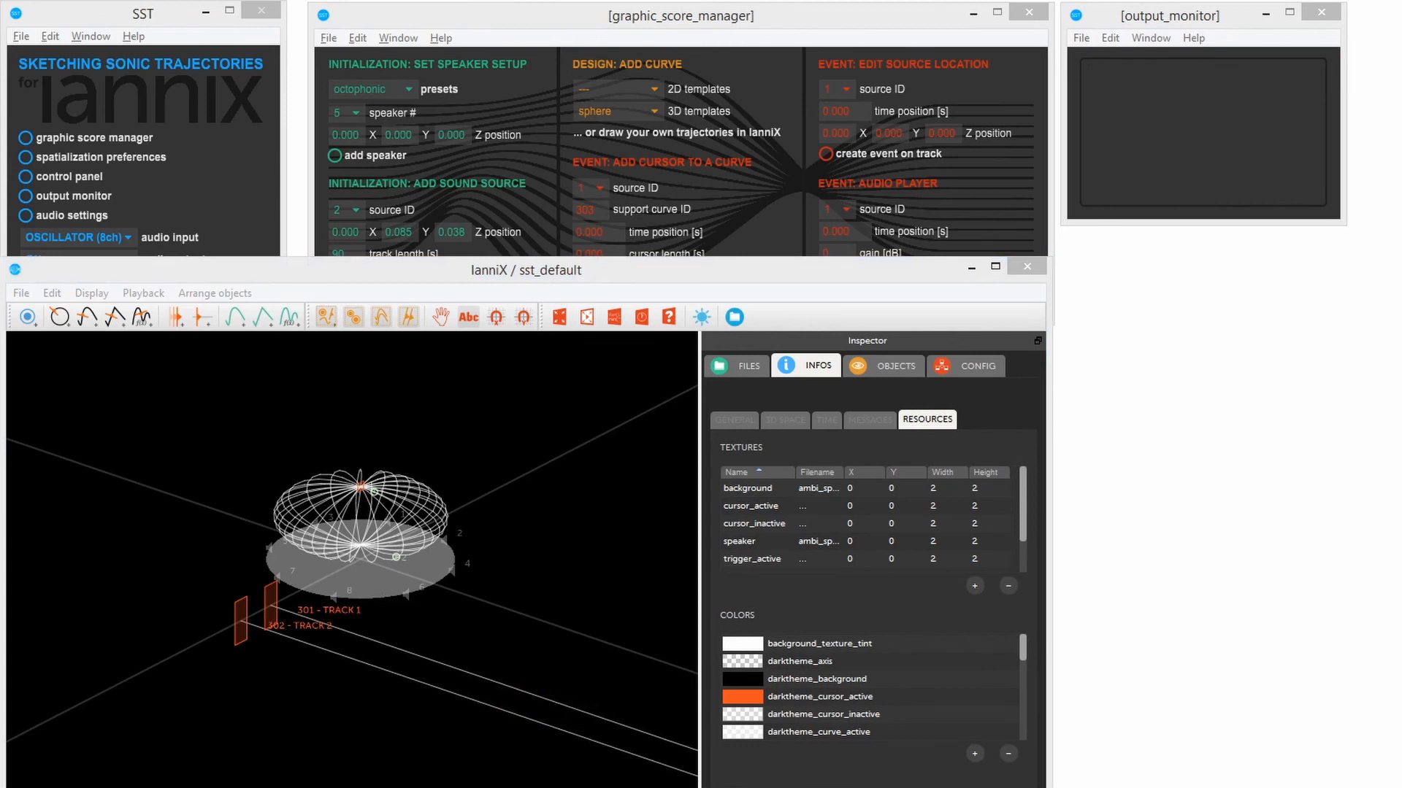
{"action": "key", "text": "space"}
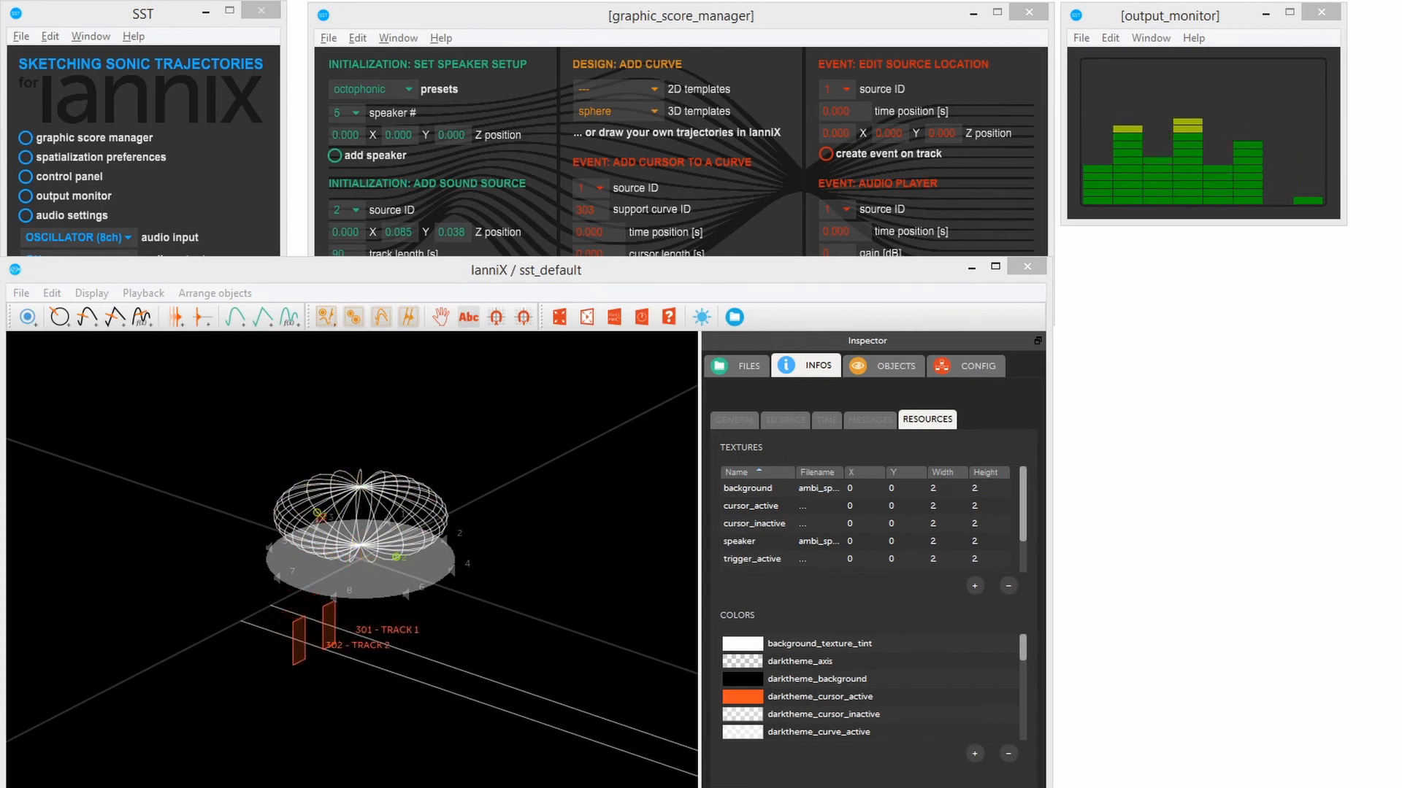
{"action": "key", "text": "space"}
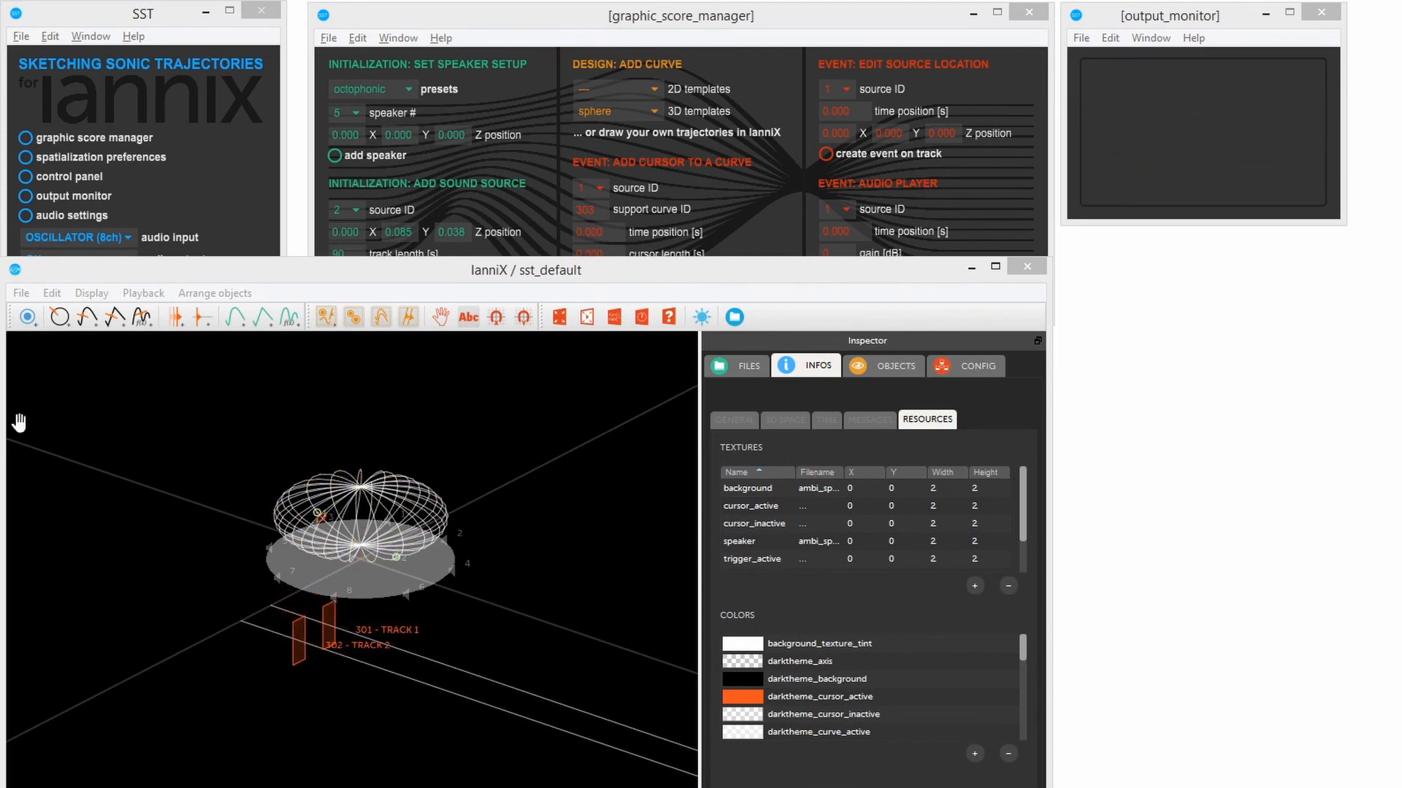
- Set the audio input to ADC (16ch) in the SST main window
{"action": "left_click", "coordinate": [181, 20]}
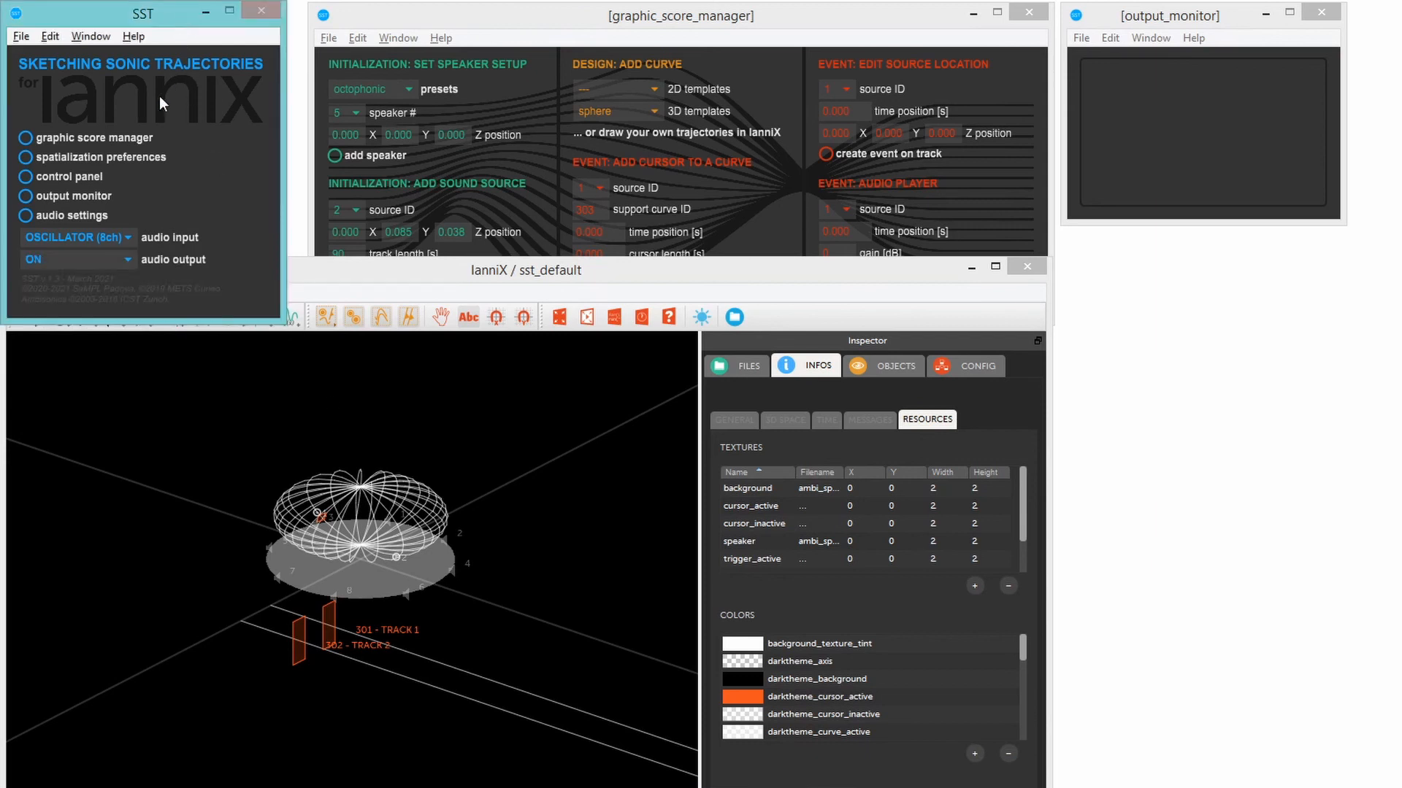
{"action": "left_click", "coordinate": [116, 245]}
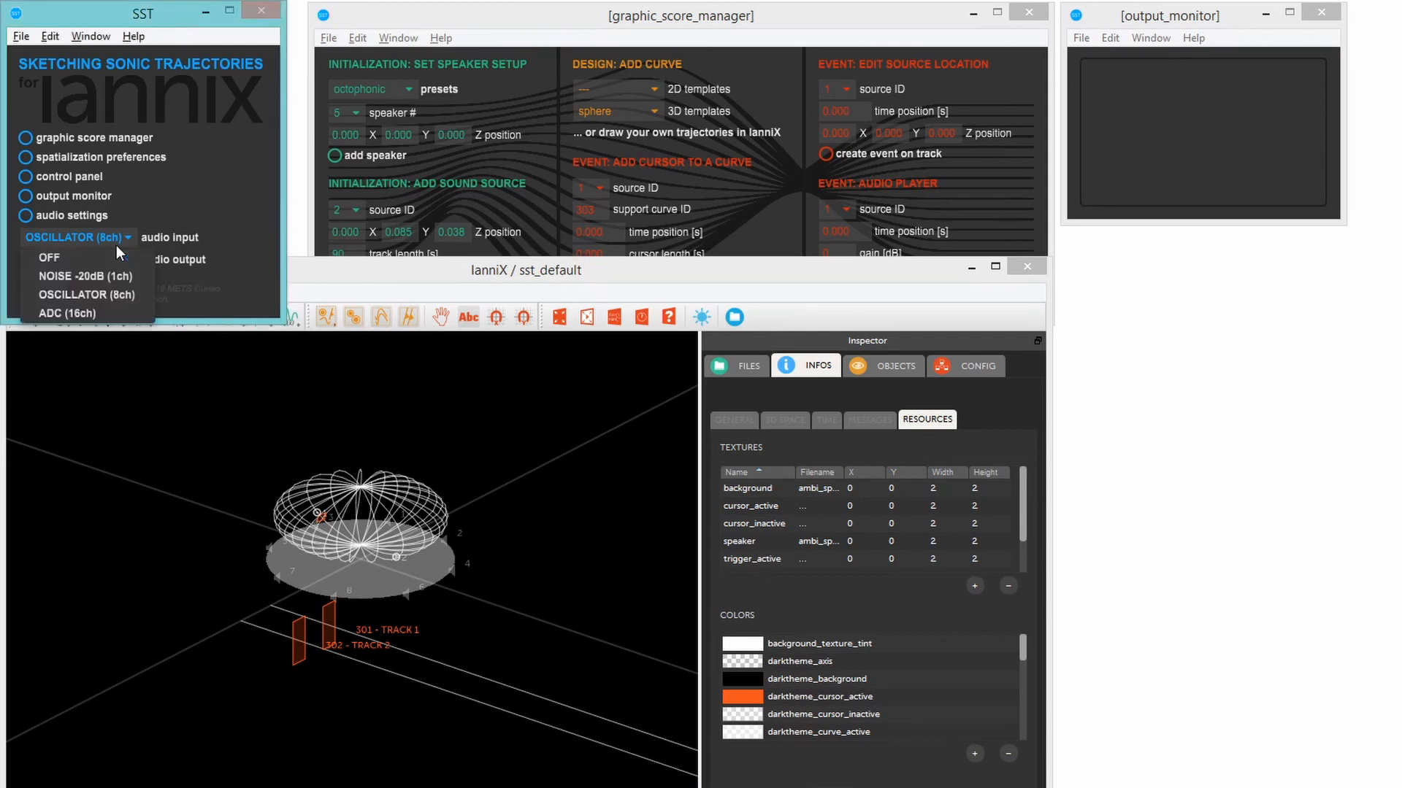
{"action": "left_click", "coordinate": [121, 313]}
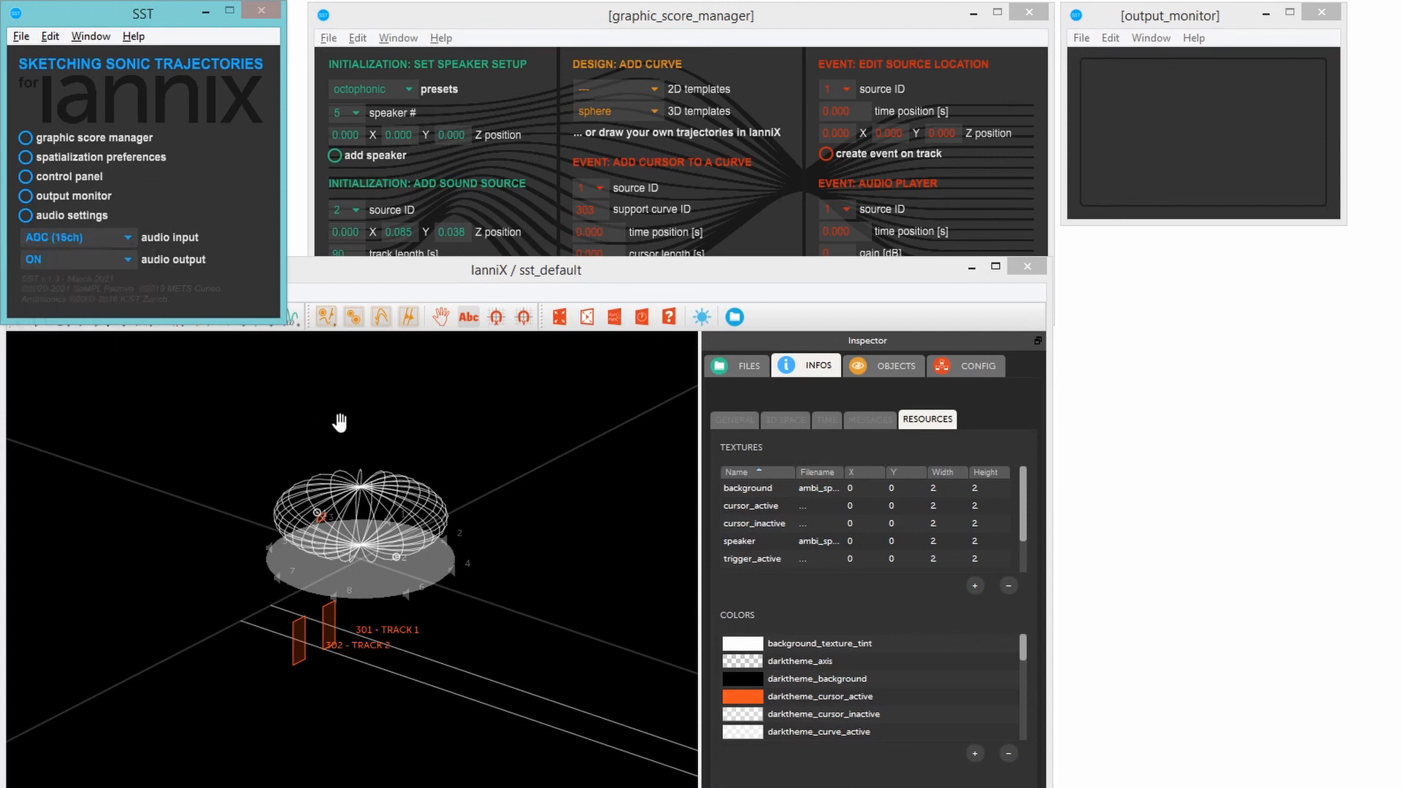
- Bring the graphic score manager window to the front
{"action": "left_click", "coordinate": [555, 29]}
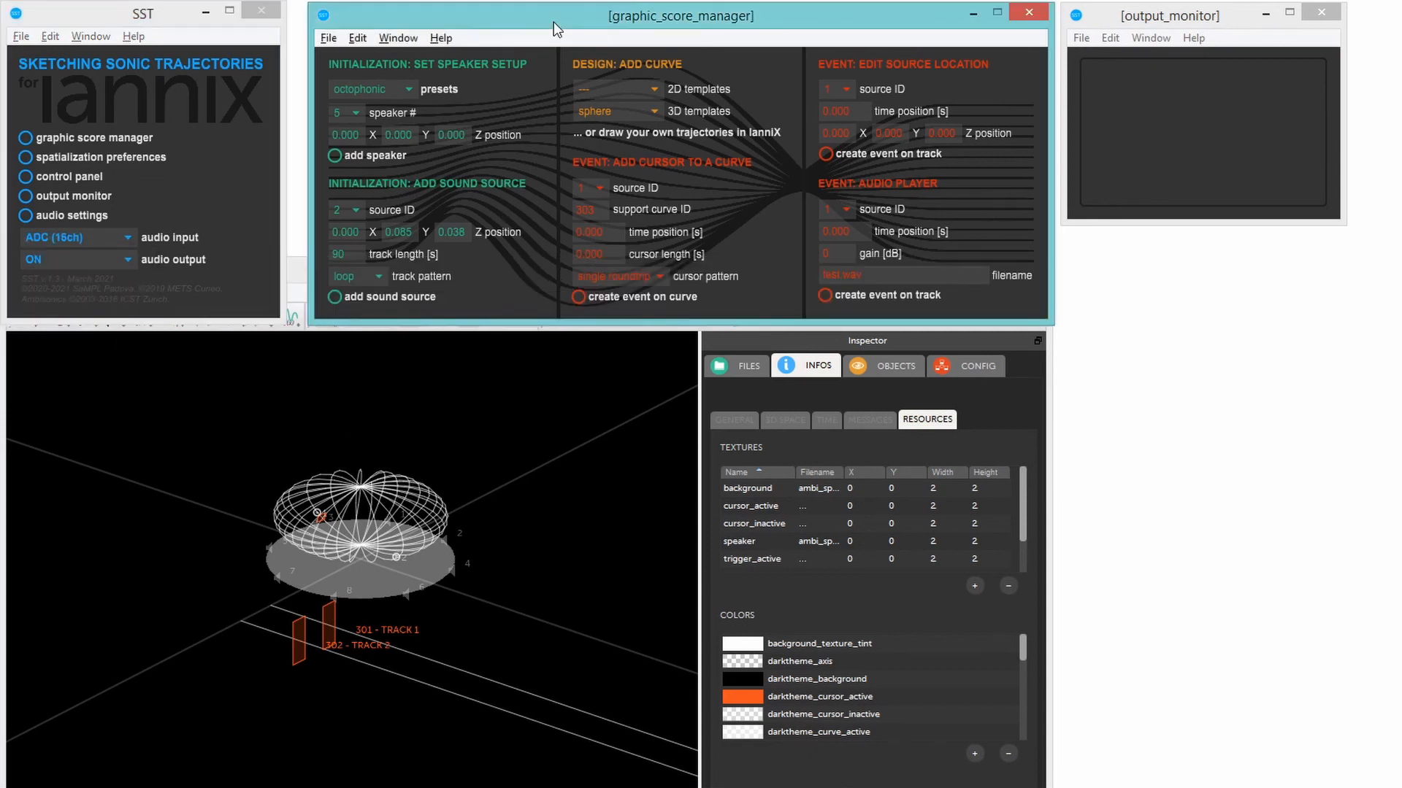